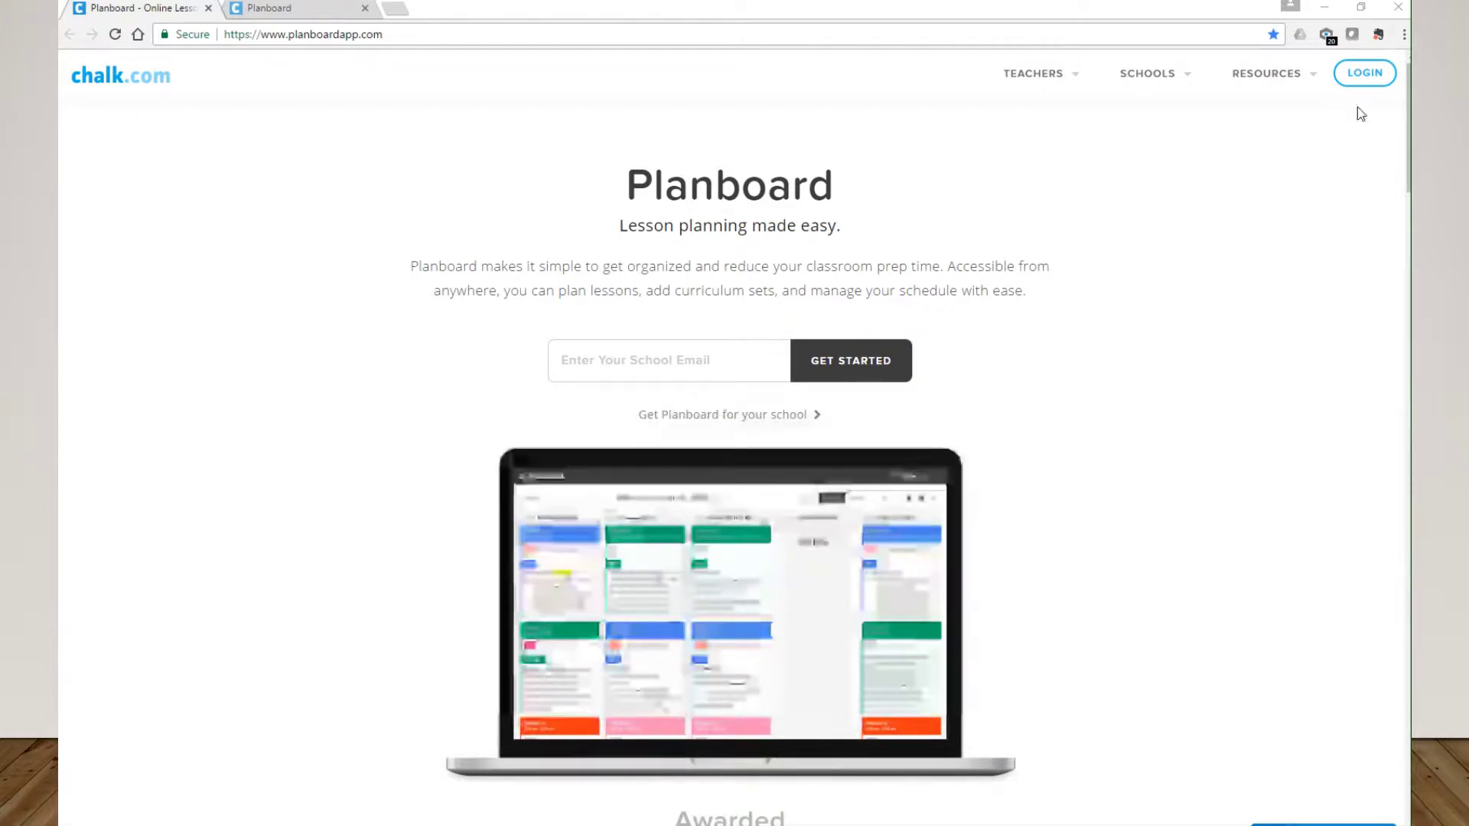
Switch to the Planboard day plan and look over the RCM lesson for February 21, 2017.
left_click(327, 14)
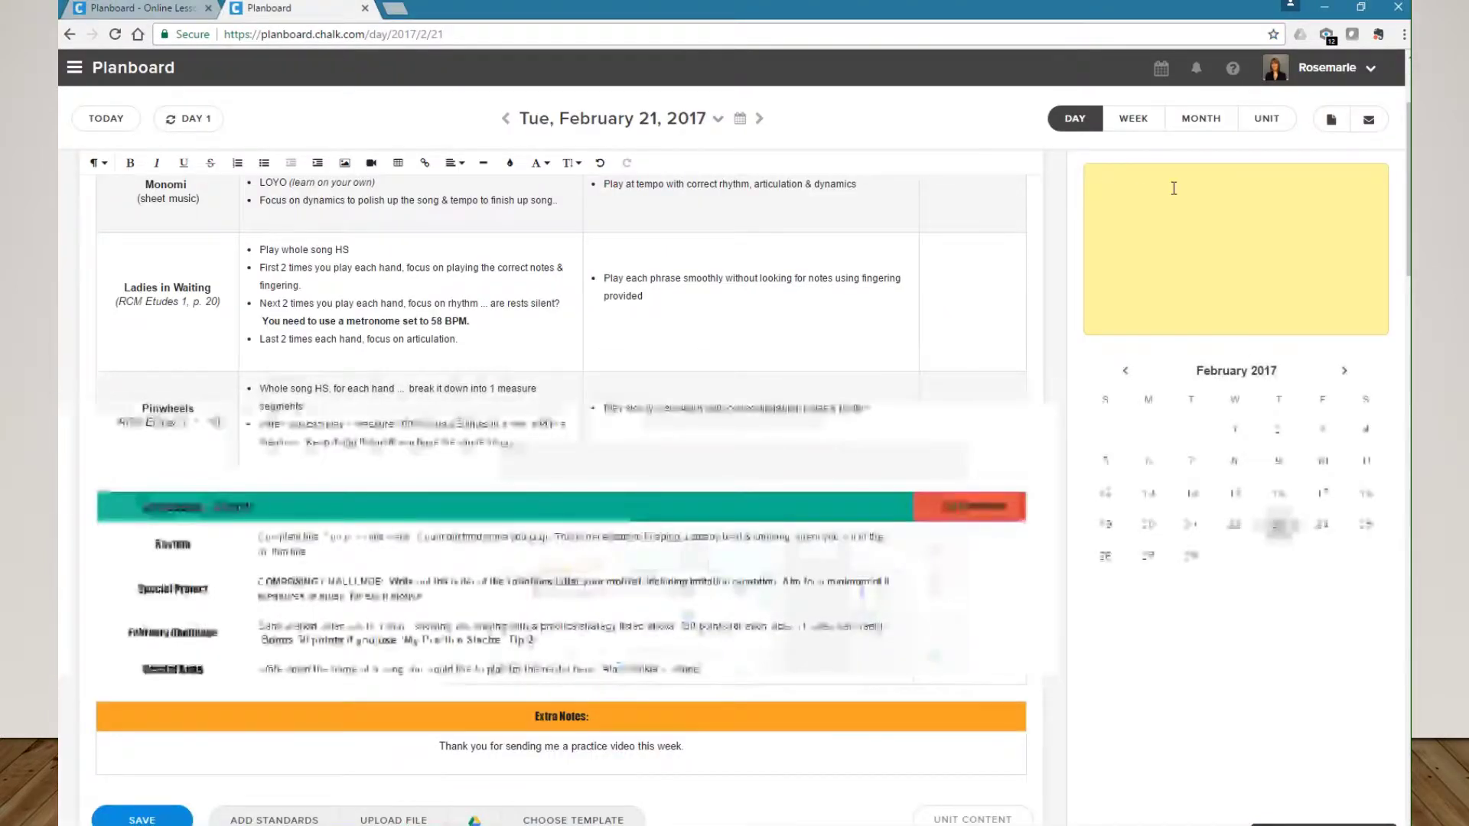
scroll(1100, 188, "up", 1)
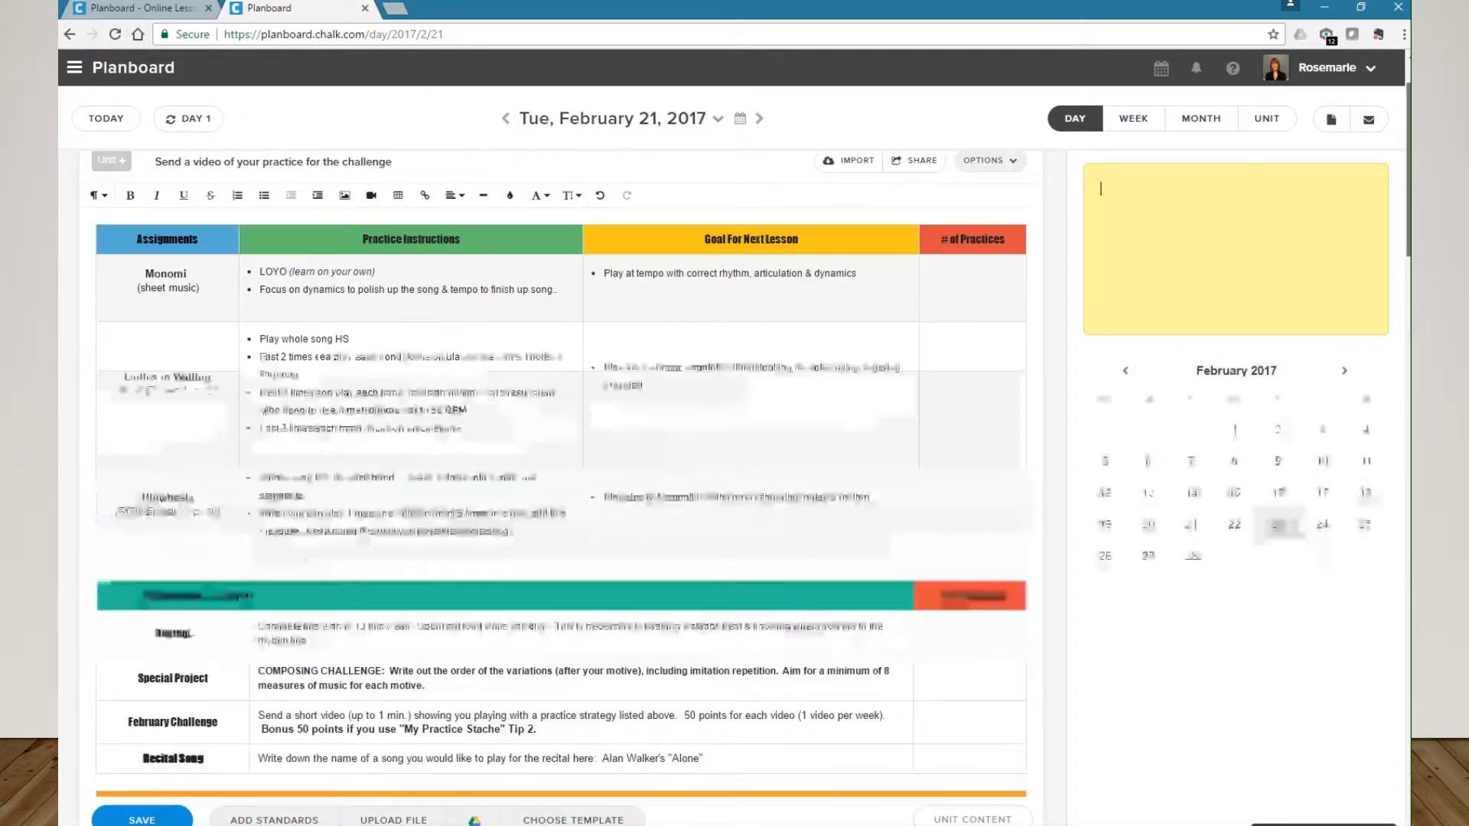
scroll(584, 207, "up", 1)
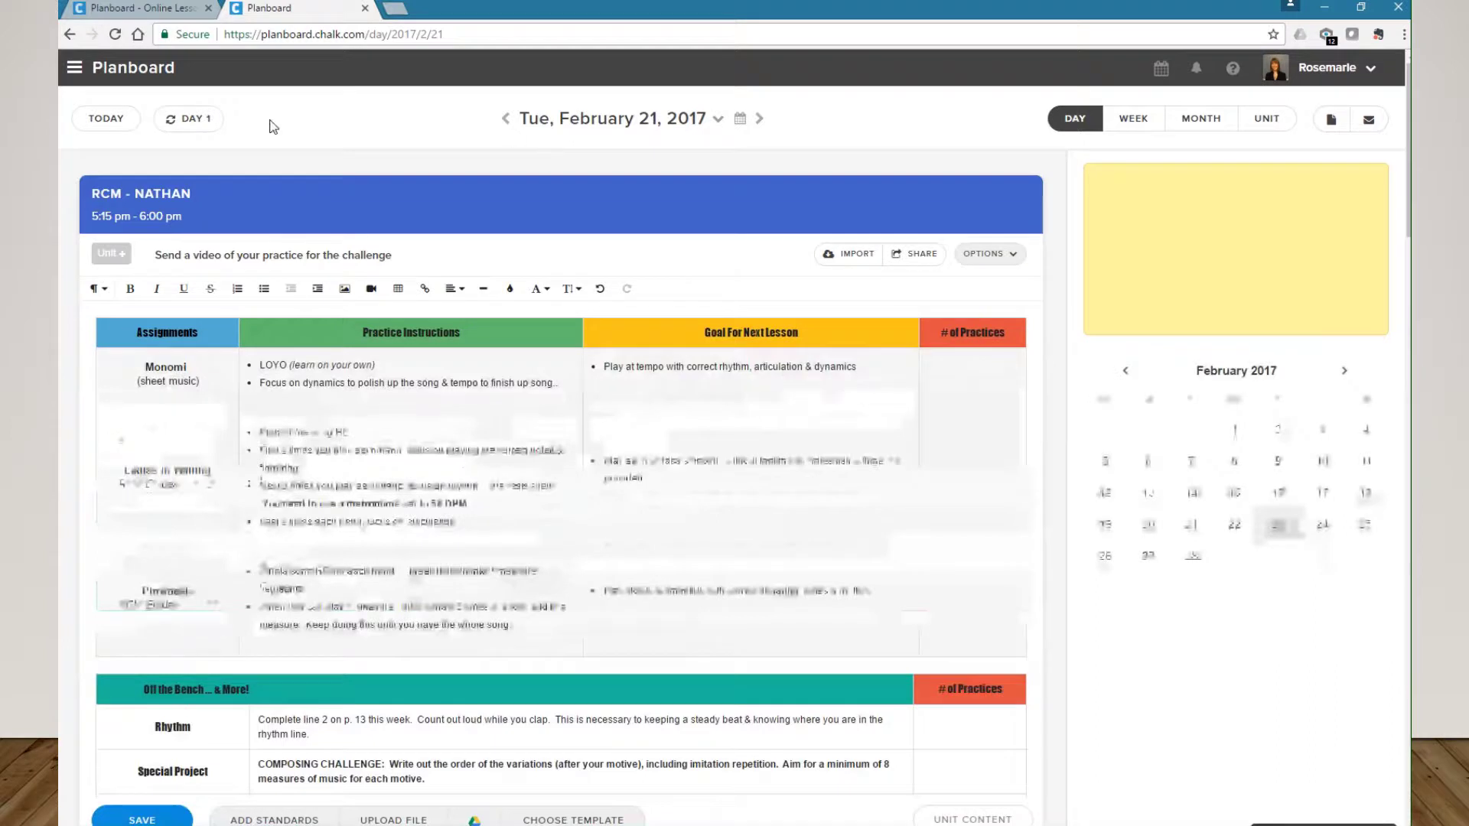
Open the list of subjects for the 2016/2017 semester.
left_click(64, 74)
left_click(64, 75)
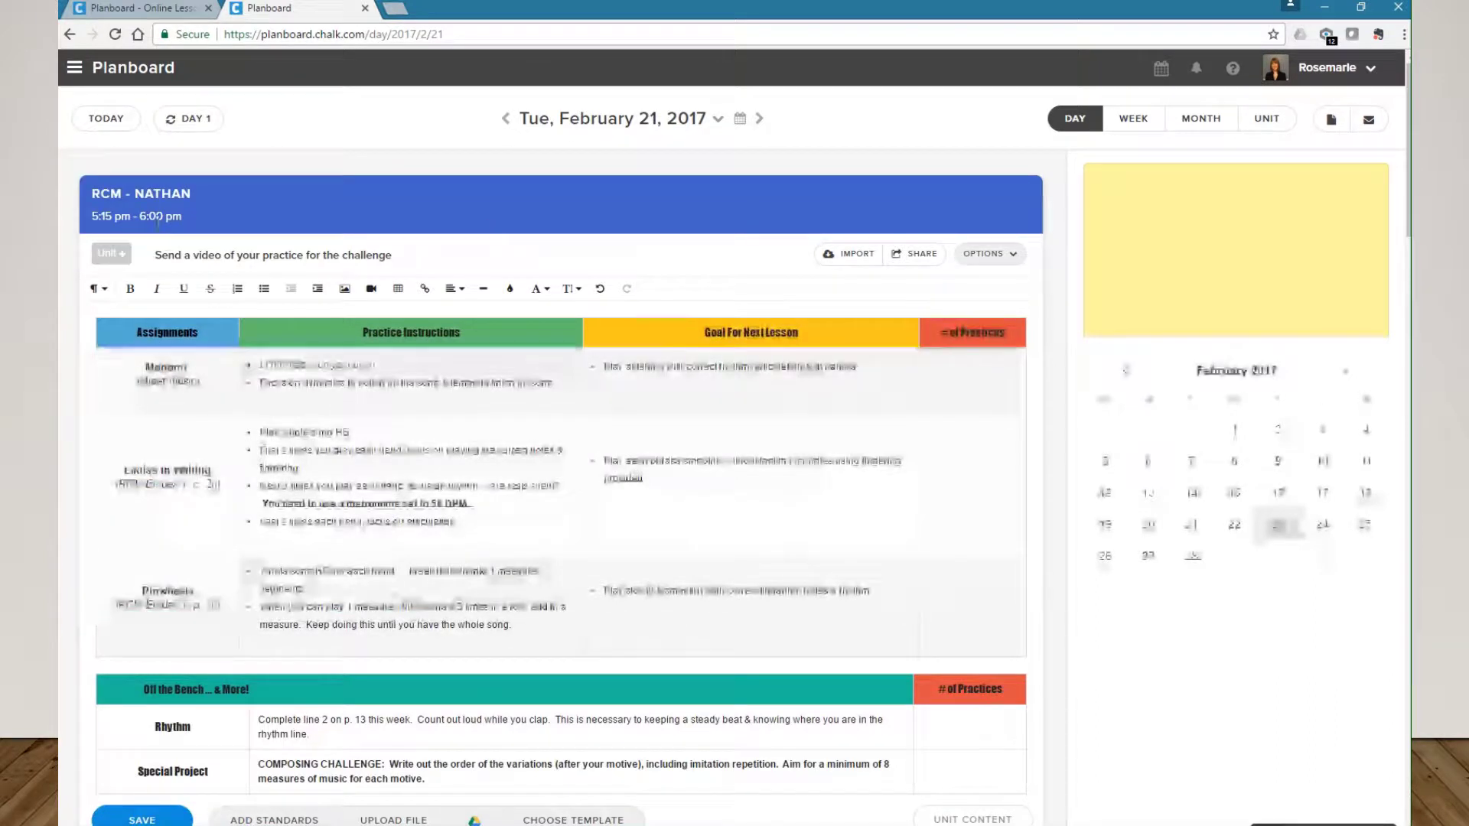
left_click(75, 75)
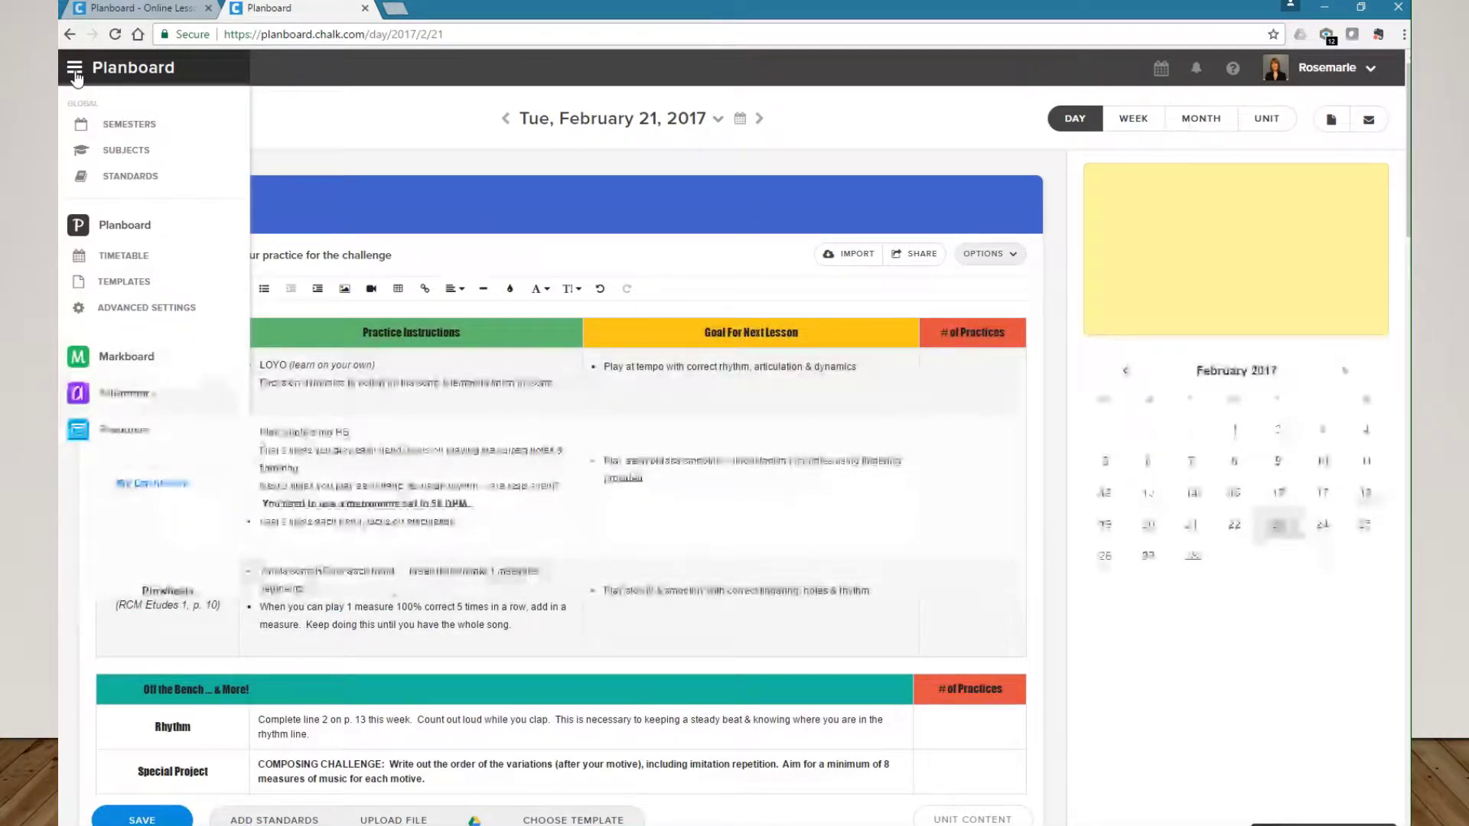
left_click(140, 160)
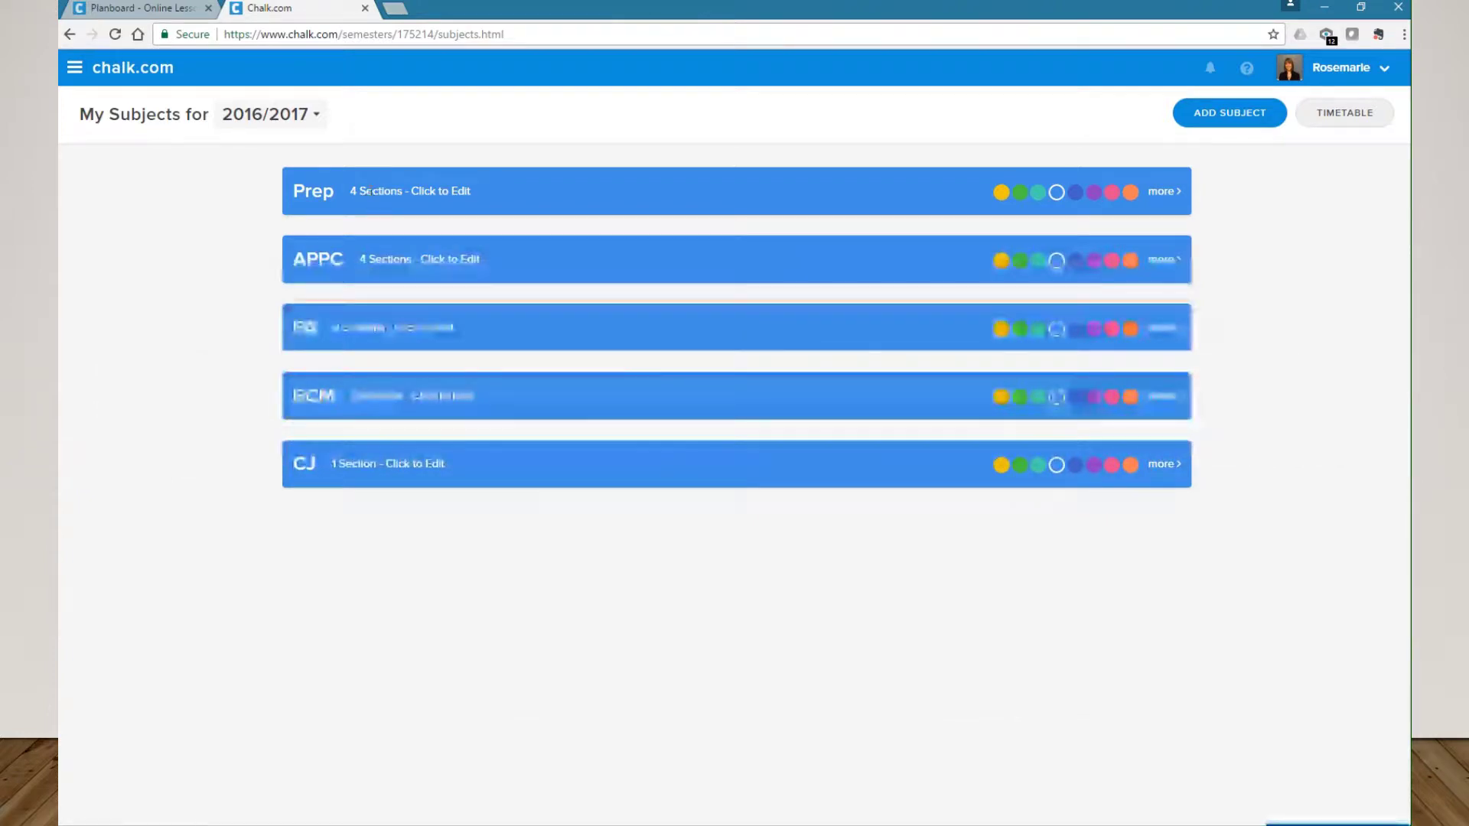
Search the Prep subject's curriculum sets for "Alberta Music", leave the results unselected, and save the subject.
left_click(370, 191)
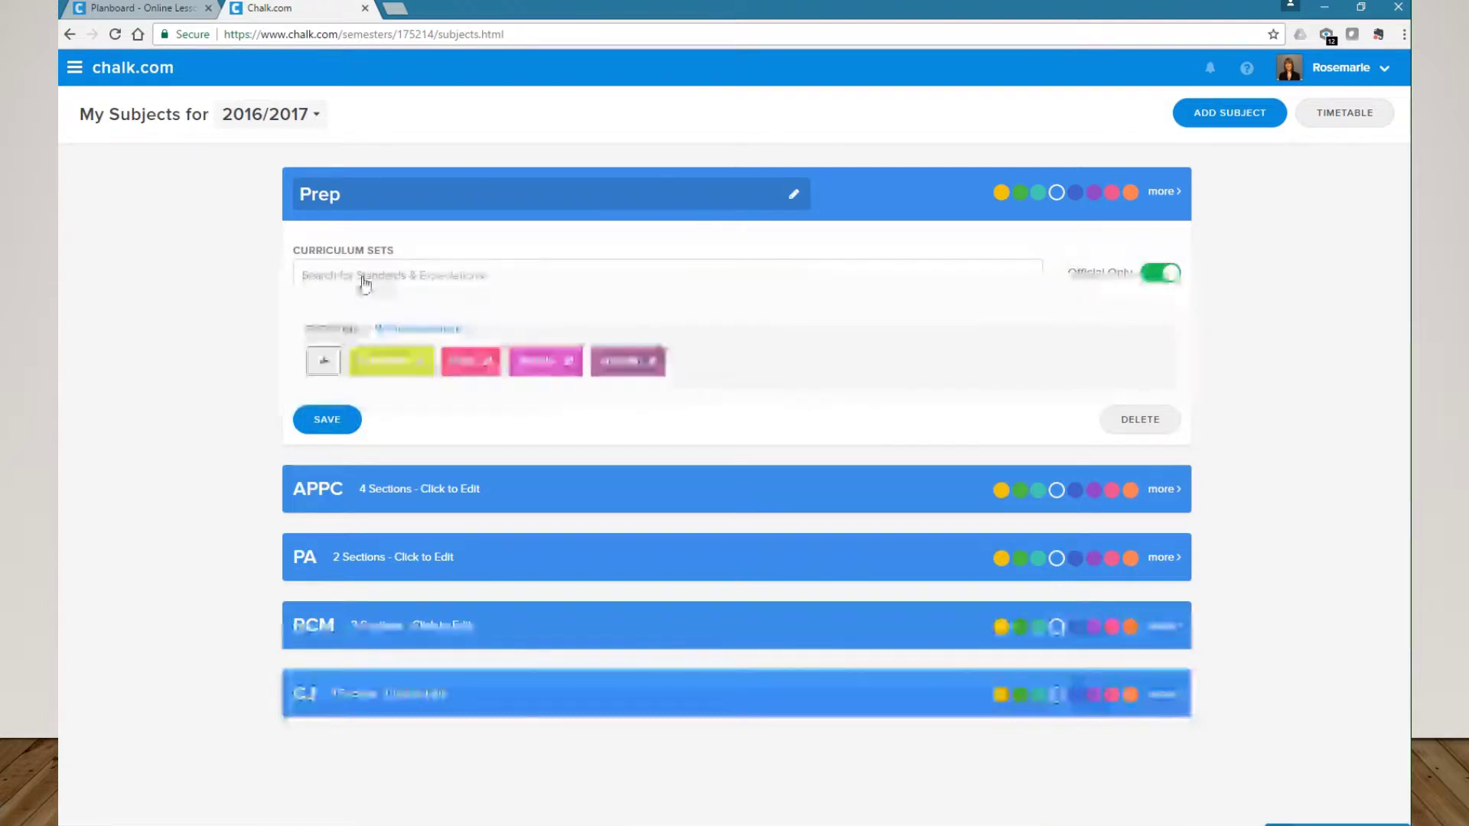
left_click(365, 284)
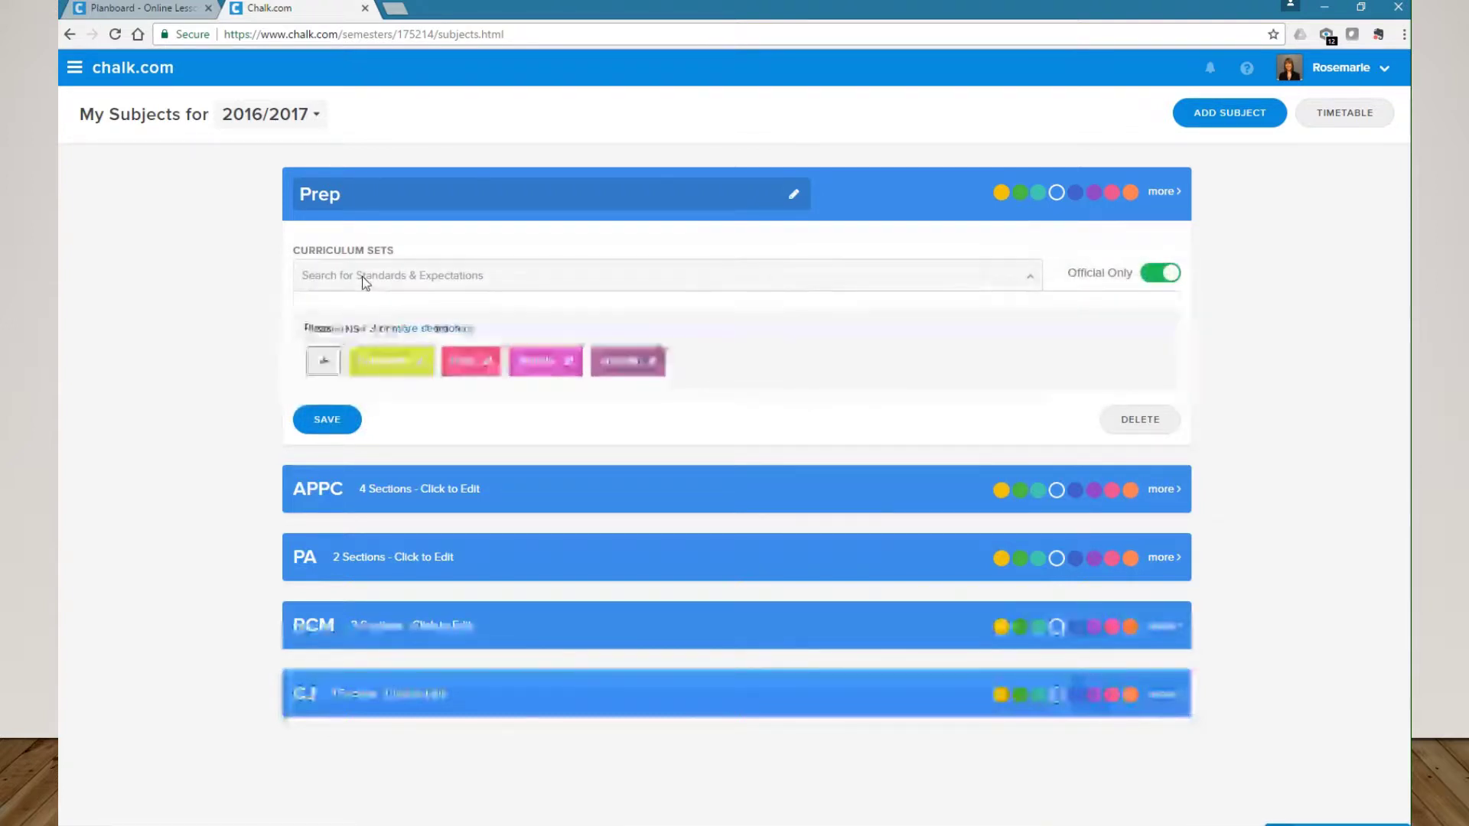
type("A")
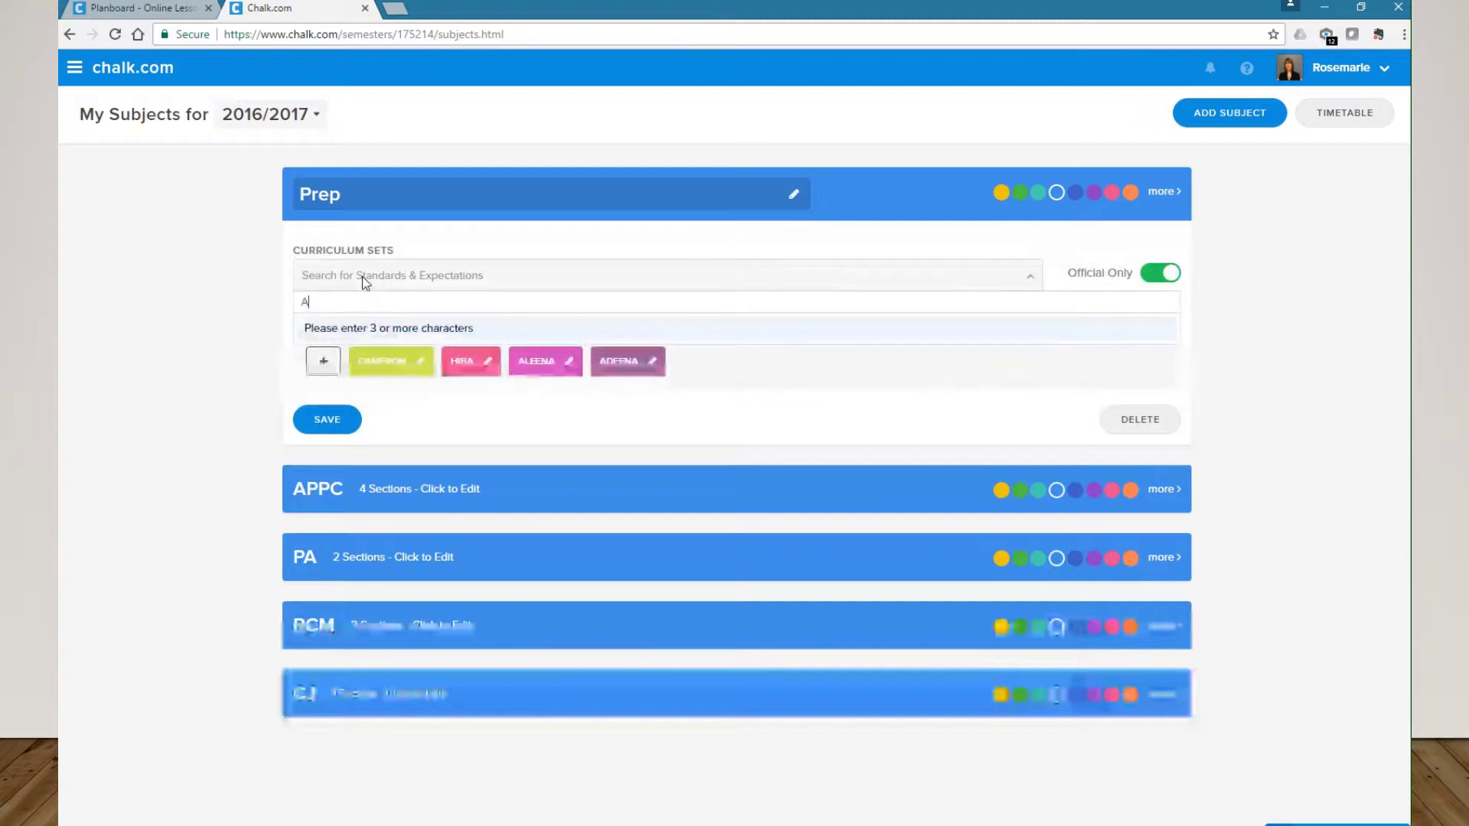
type("lberta Music")
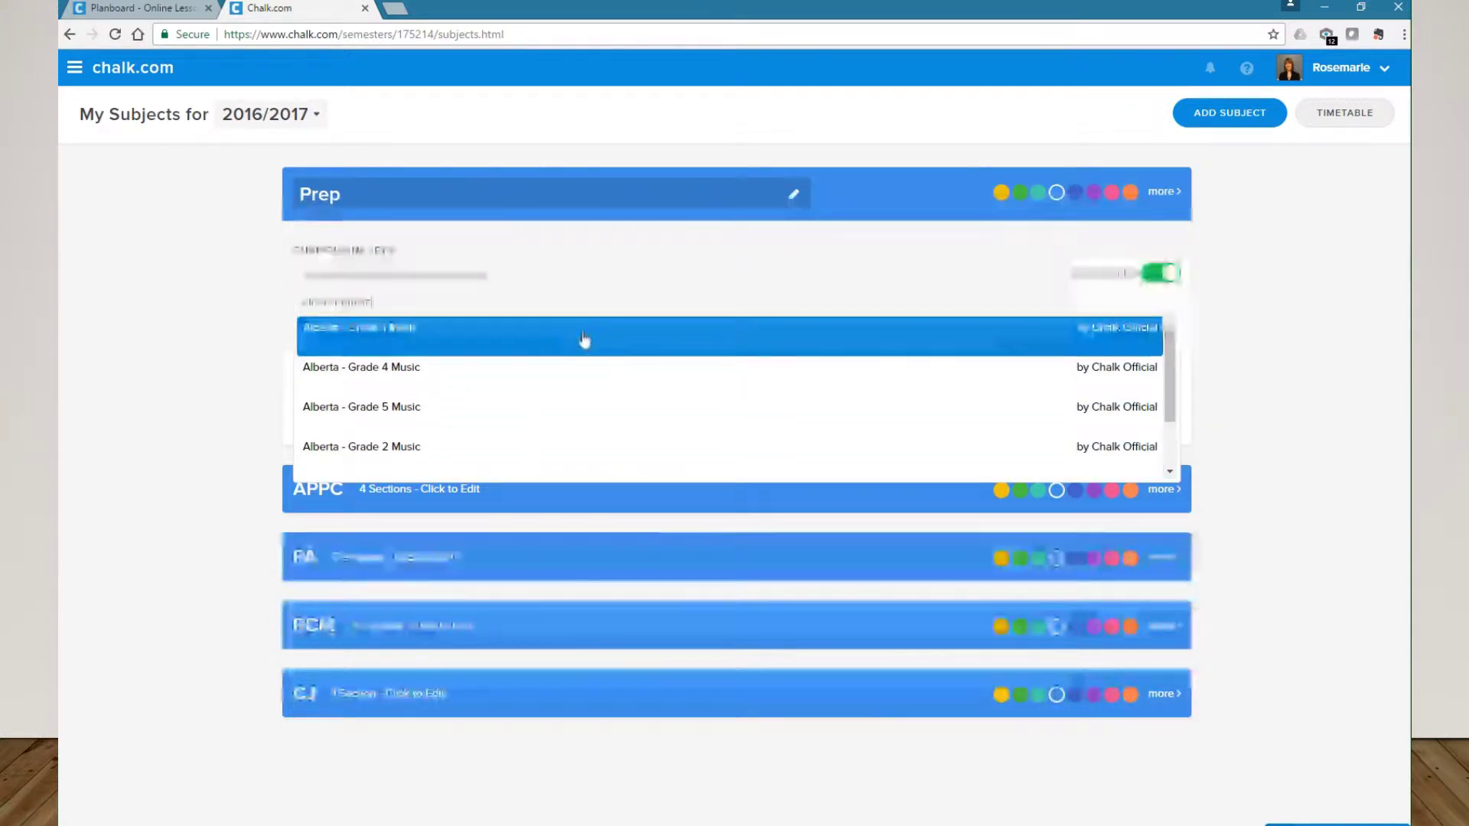
left_click(182, 364)
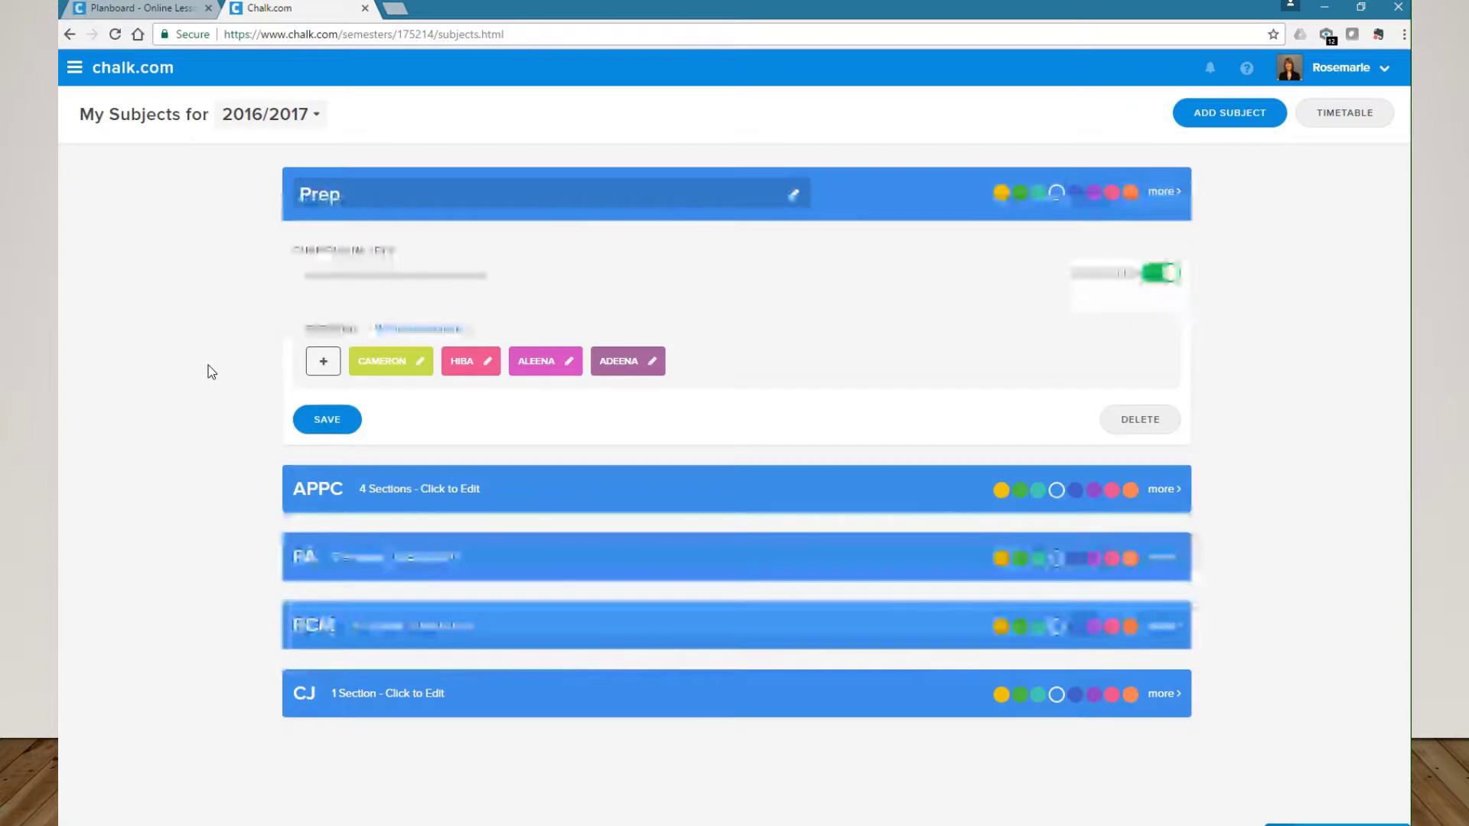
left_click(337, 426)
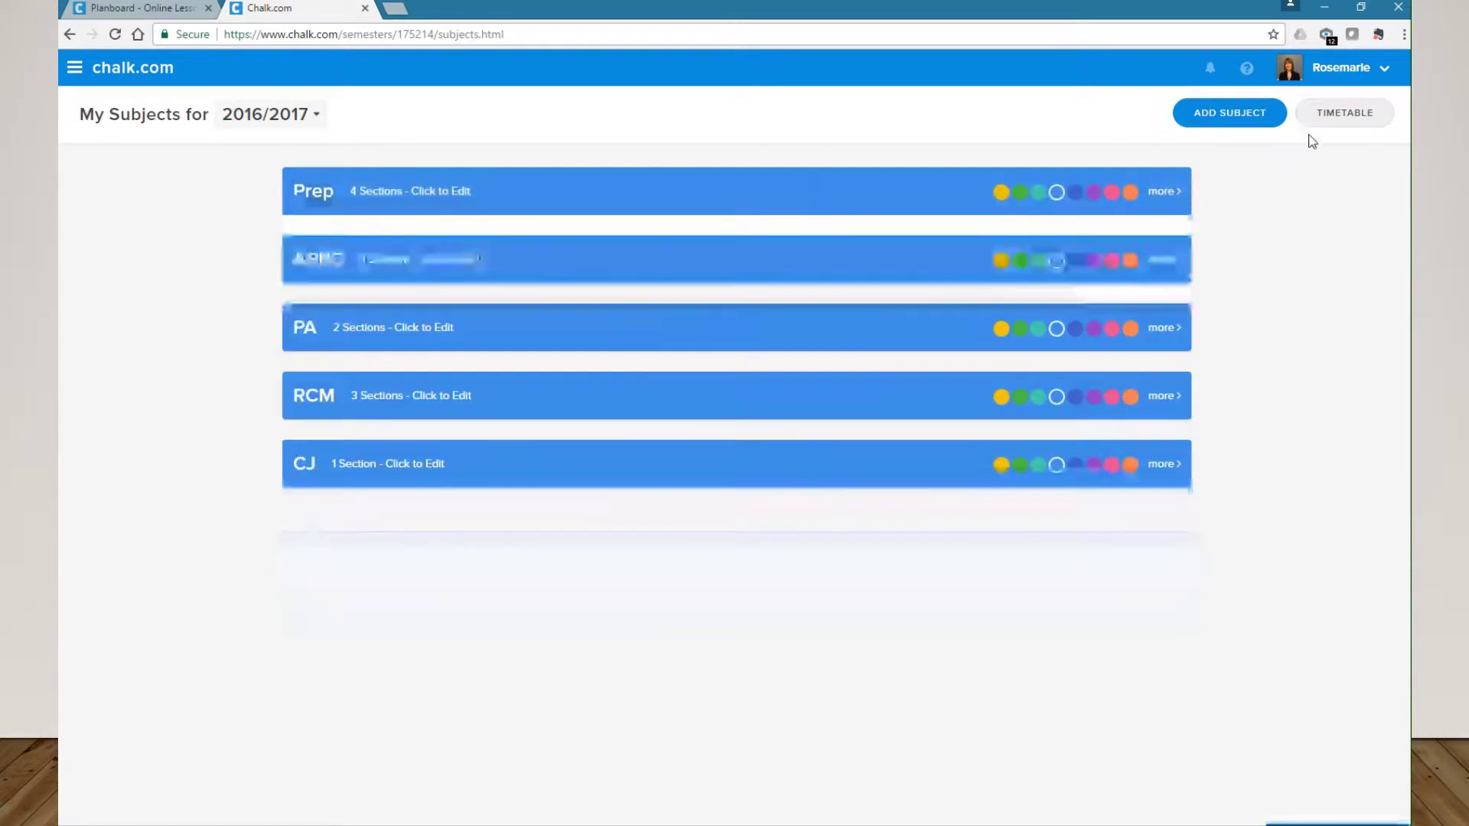
Open the 2016/2017 timetable and look through the classes scheduled from morning to evening.
left_click(1329, 114)
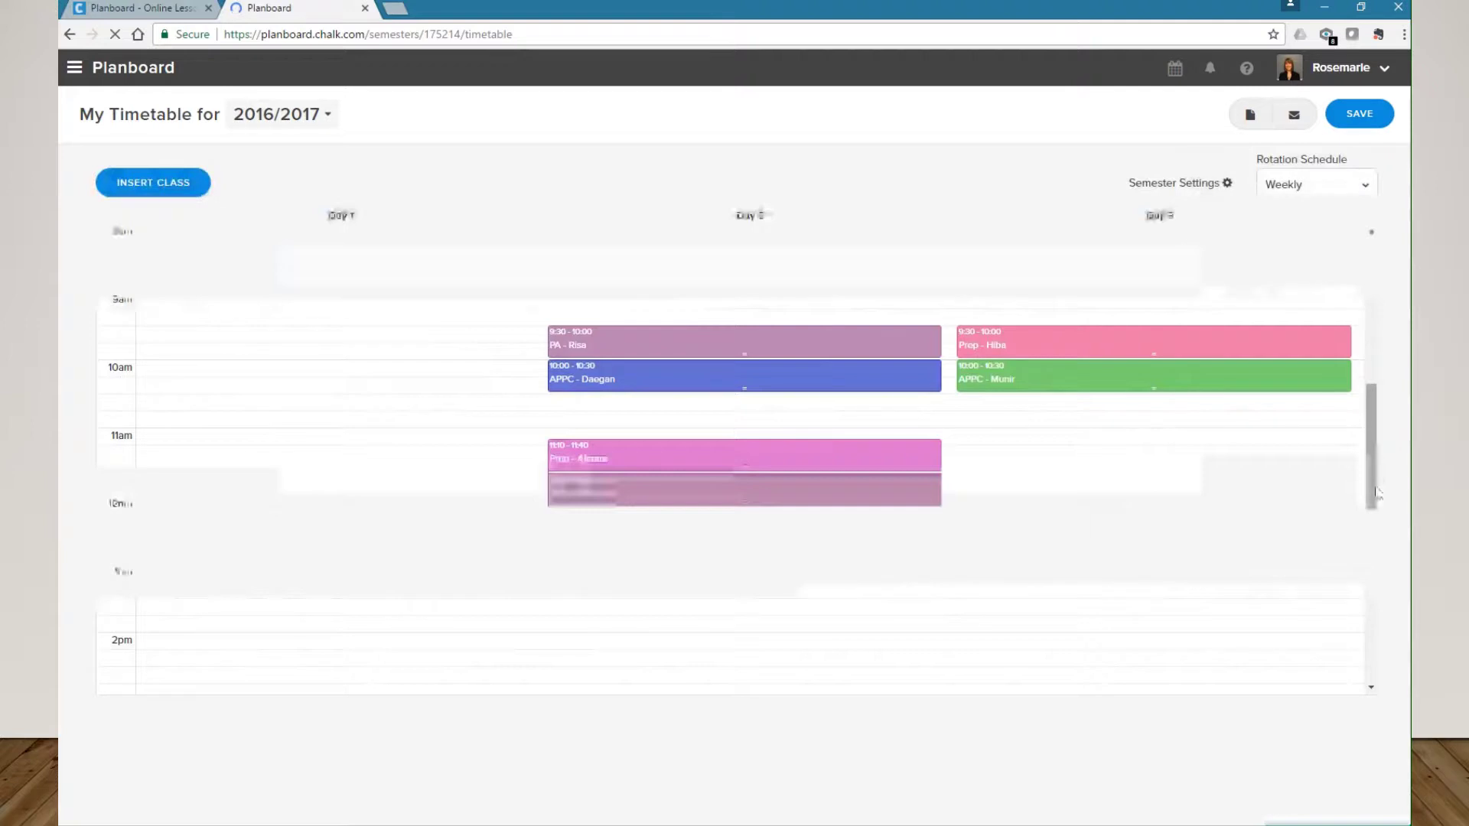
scroll(1380, 490, "down", 3)
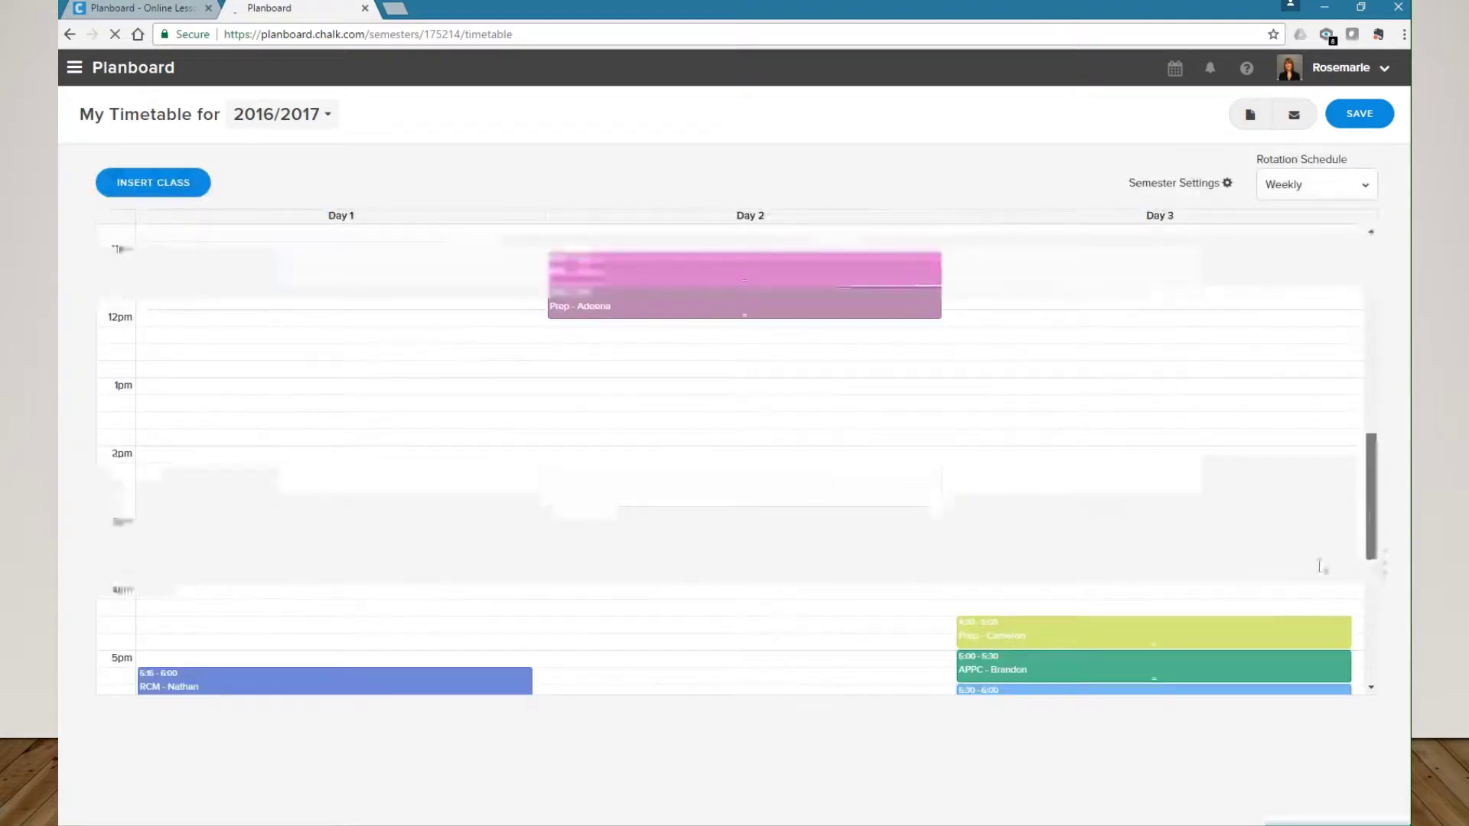
scroll(872, 496, "down", 5)
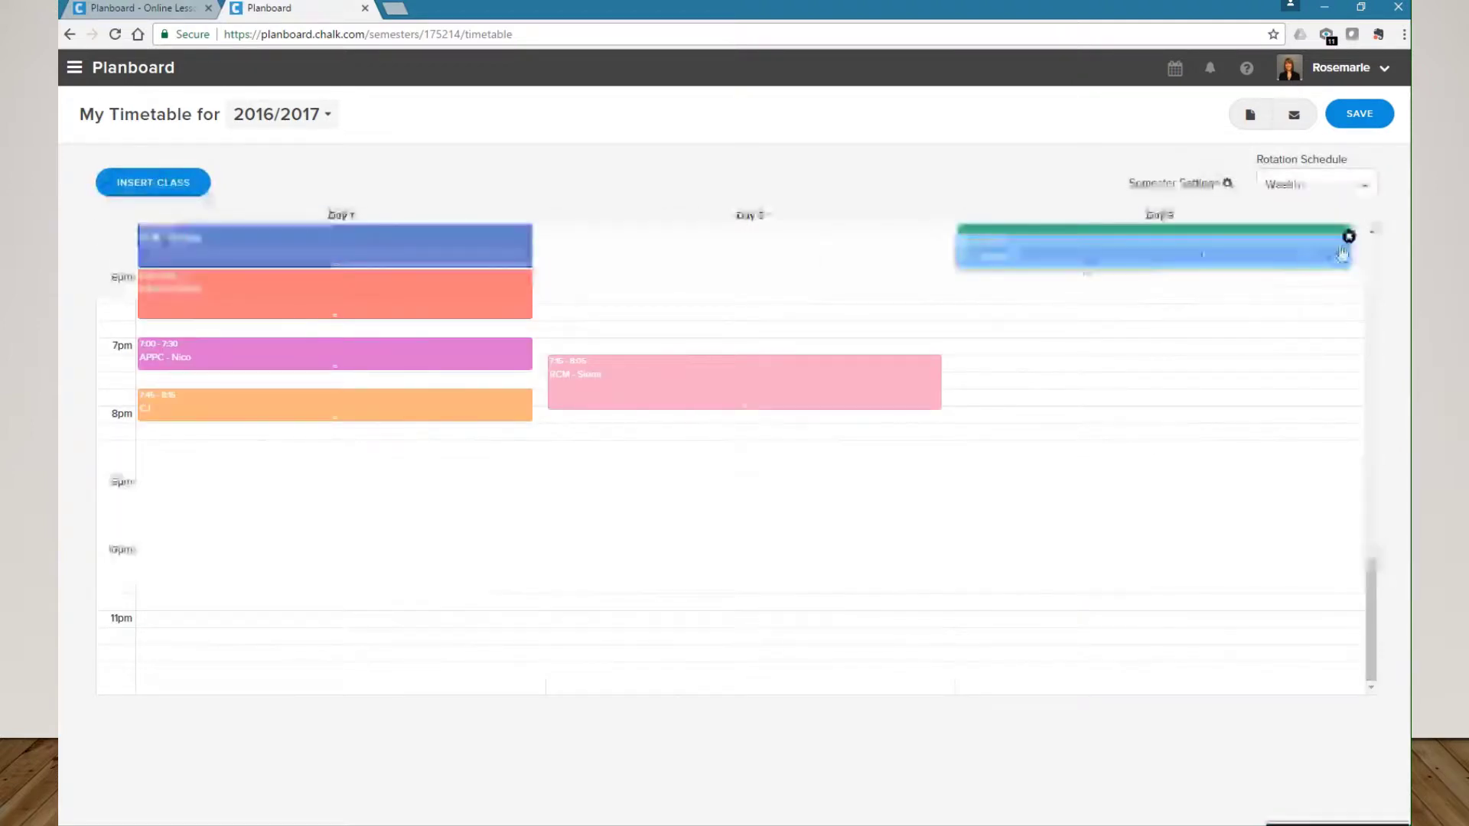
scroll(1018, 230, "up", 1)
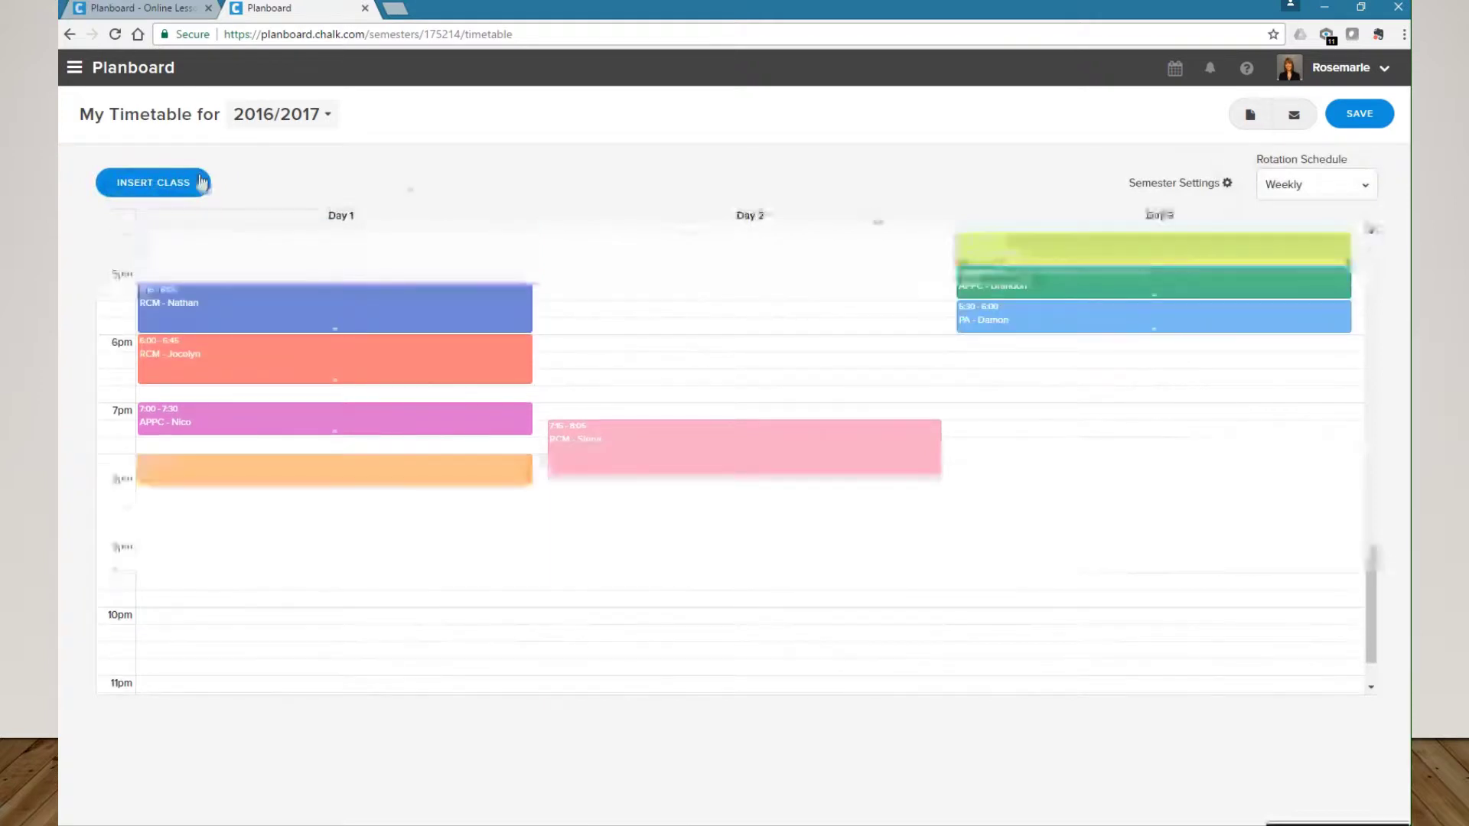
Examine the section, time and rotation-day options for inserting a class, and close the form without inserting one.
left_click(202, 182)
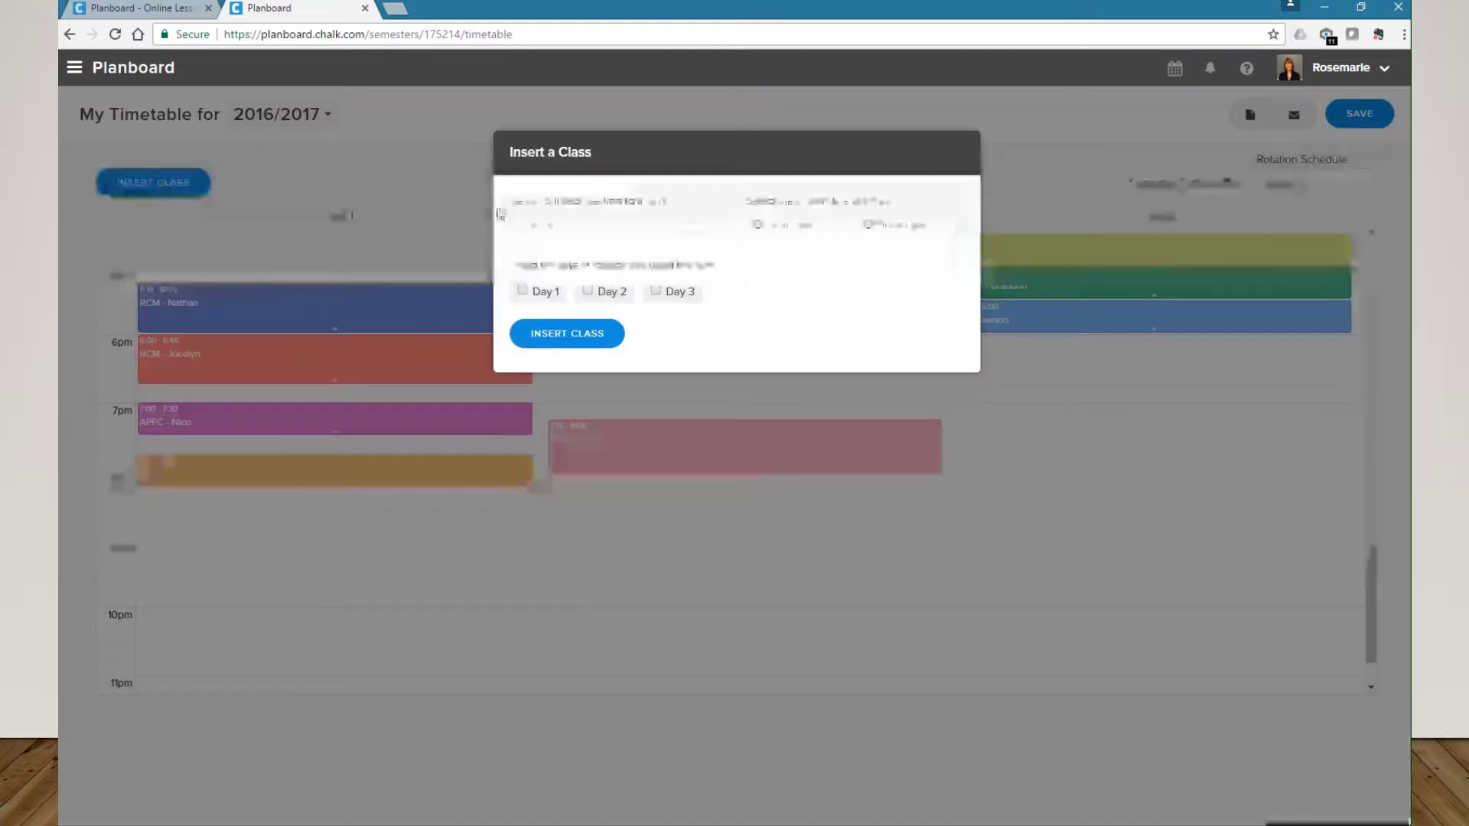
left_click(570, 230)
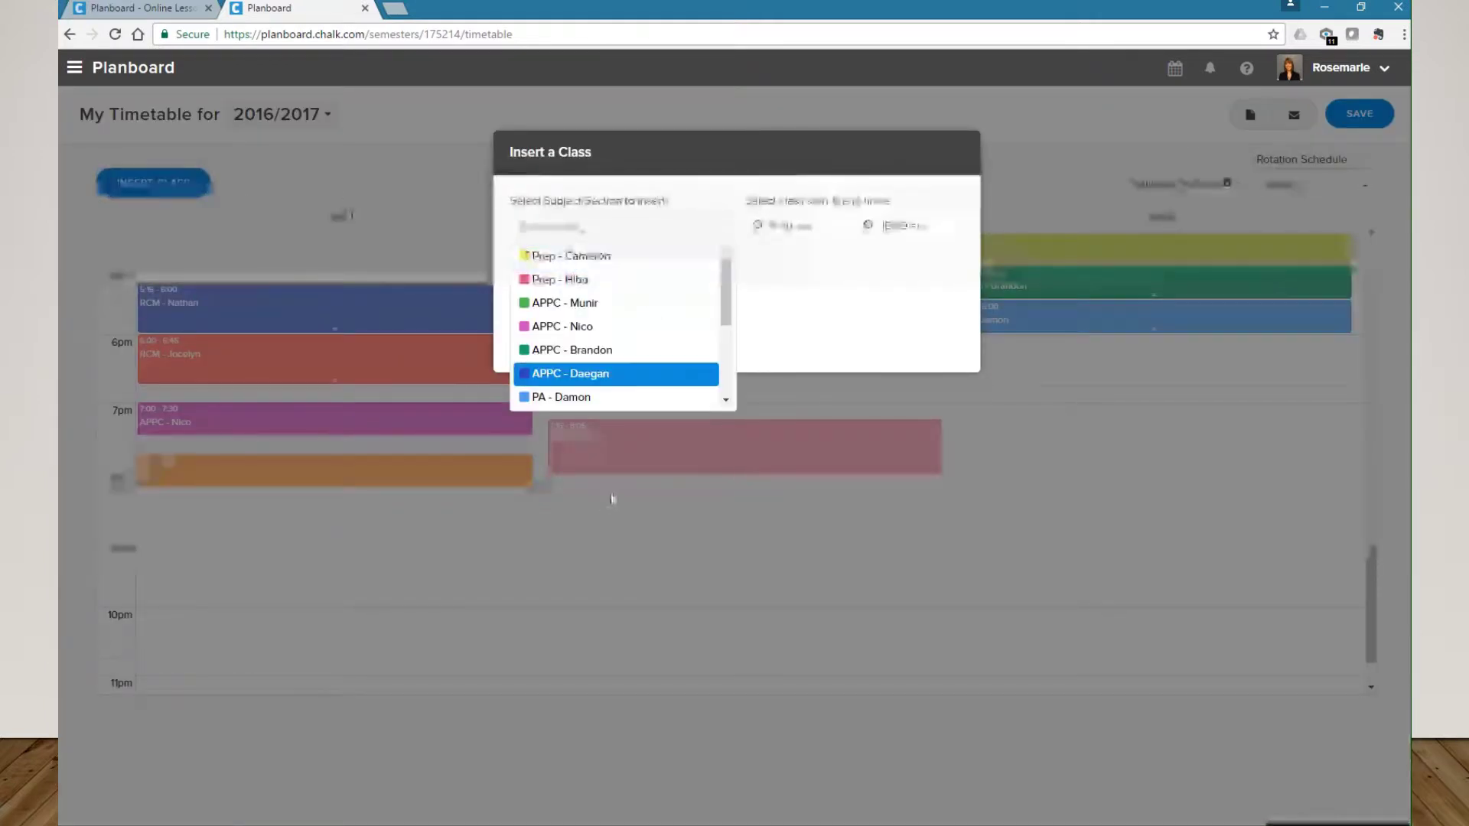
left_click(800, 316)
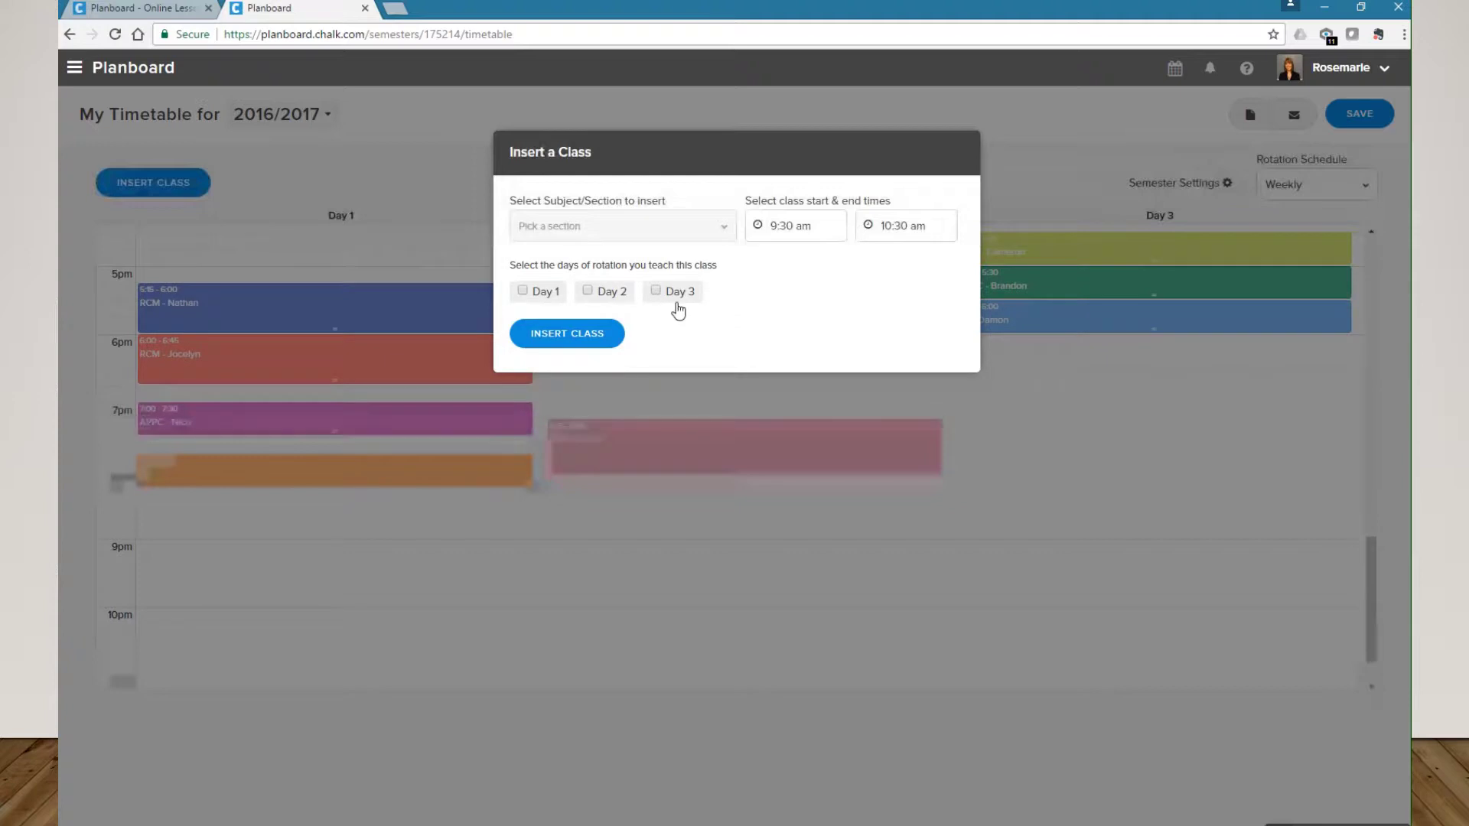
left_click(1233, 378)
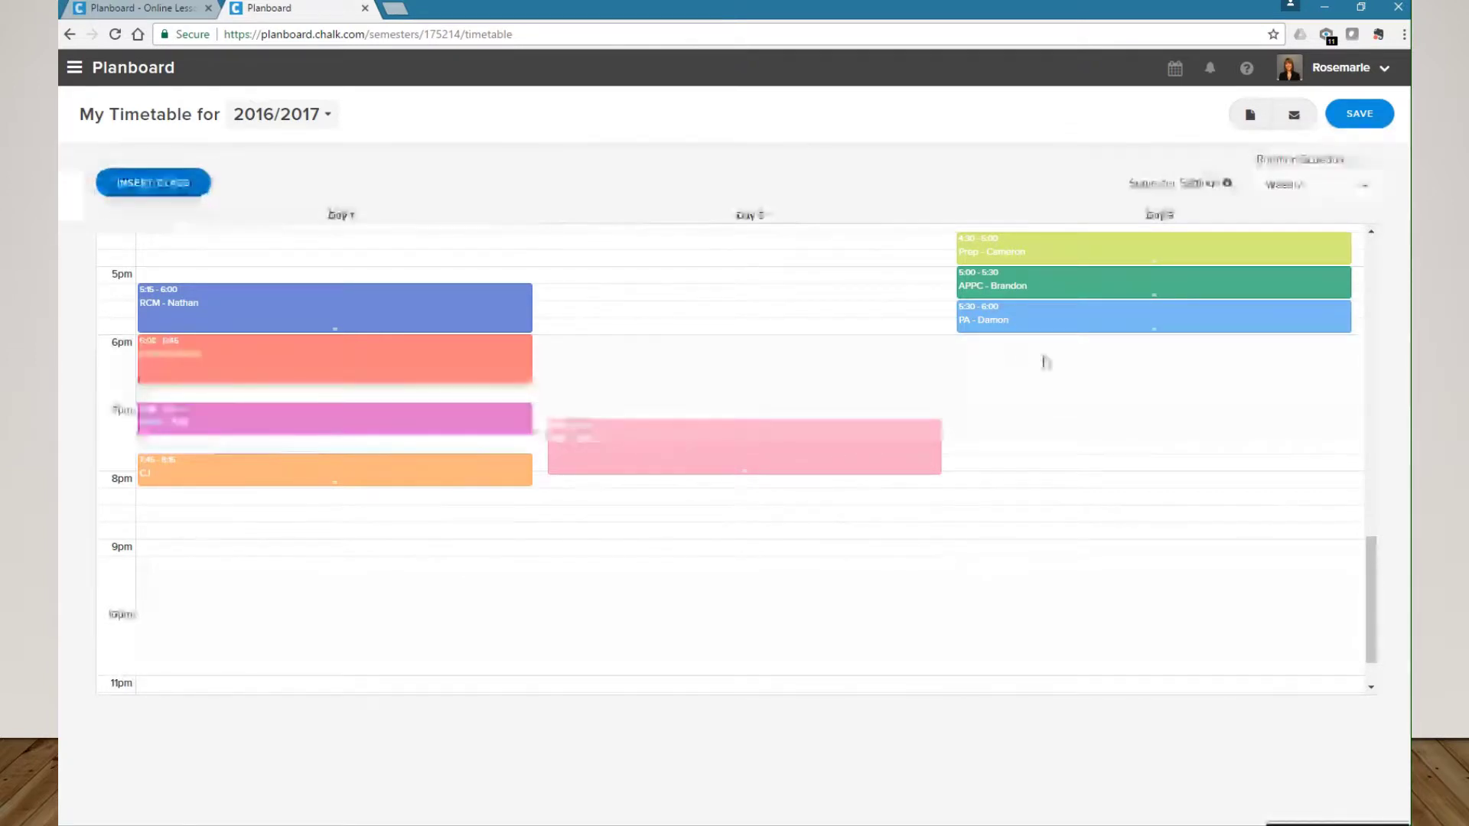
Open the semester settings and choose Canada as the country for the preset holidays.
left_click_drag(1372, 579, 1384, 256)
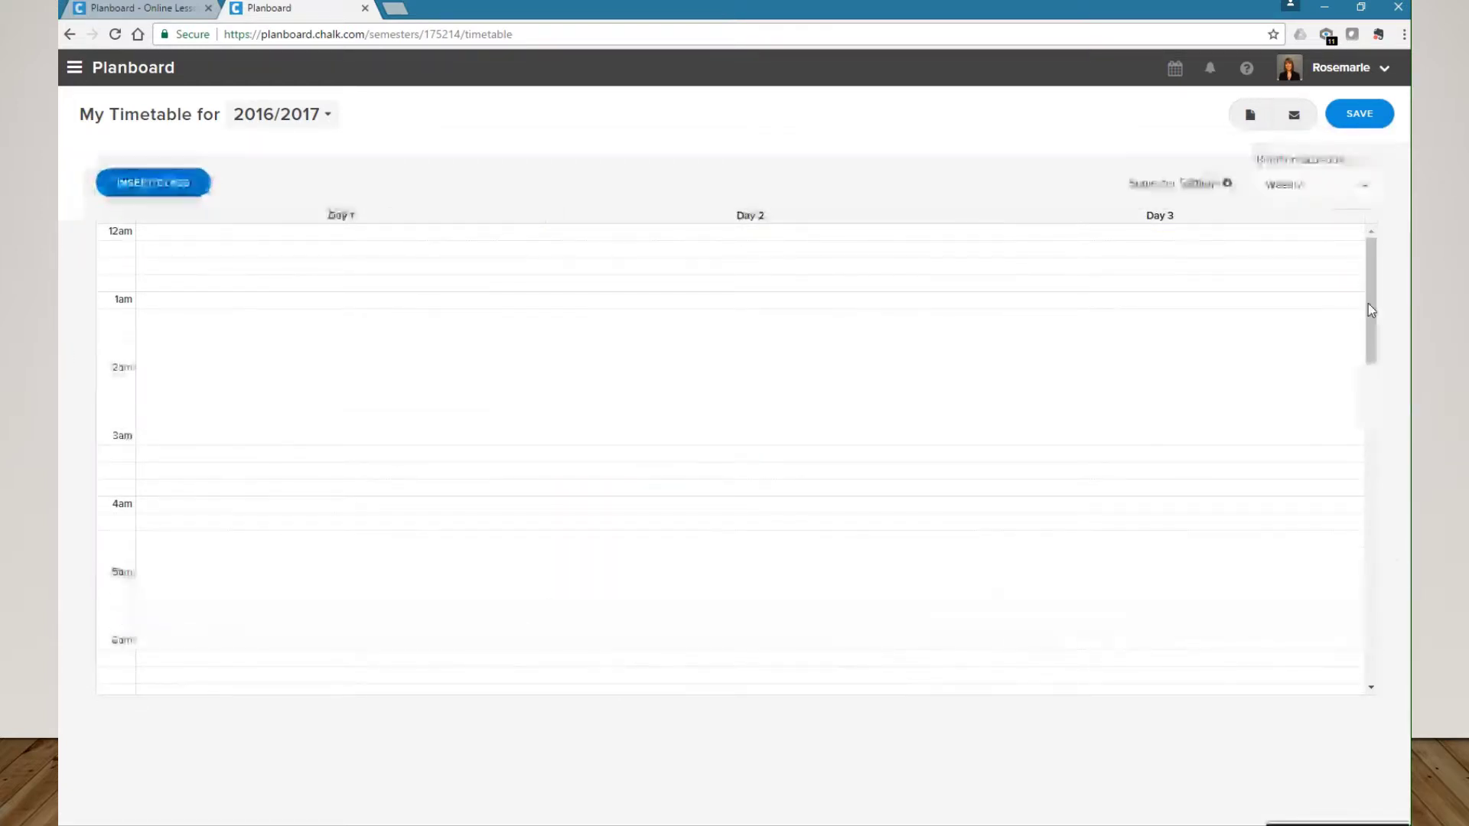
left_click_drag(1370, 302, 1394, 713)
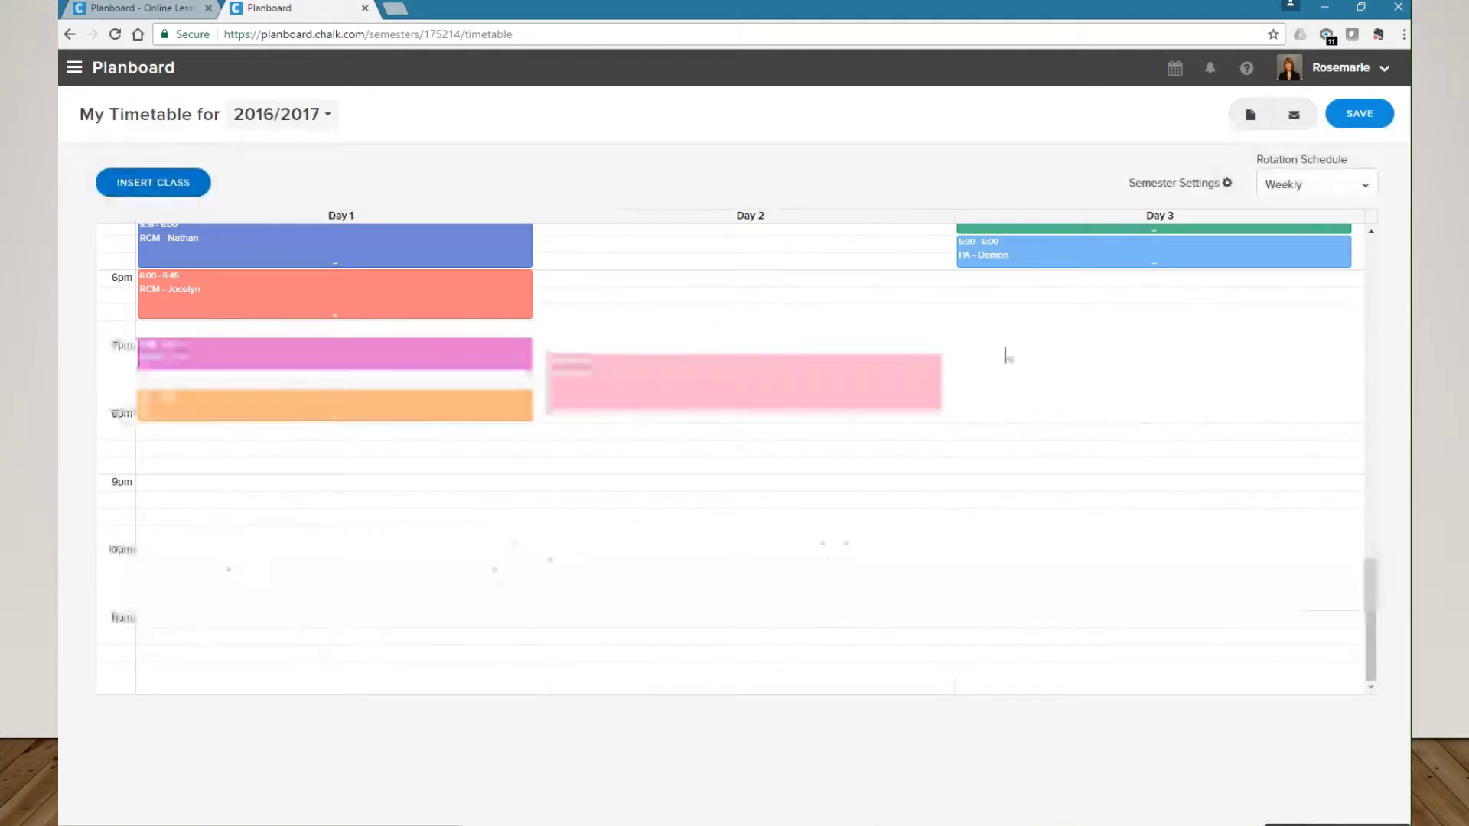
left_click(1211, 188)
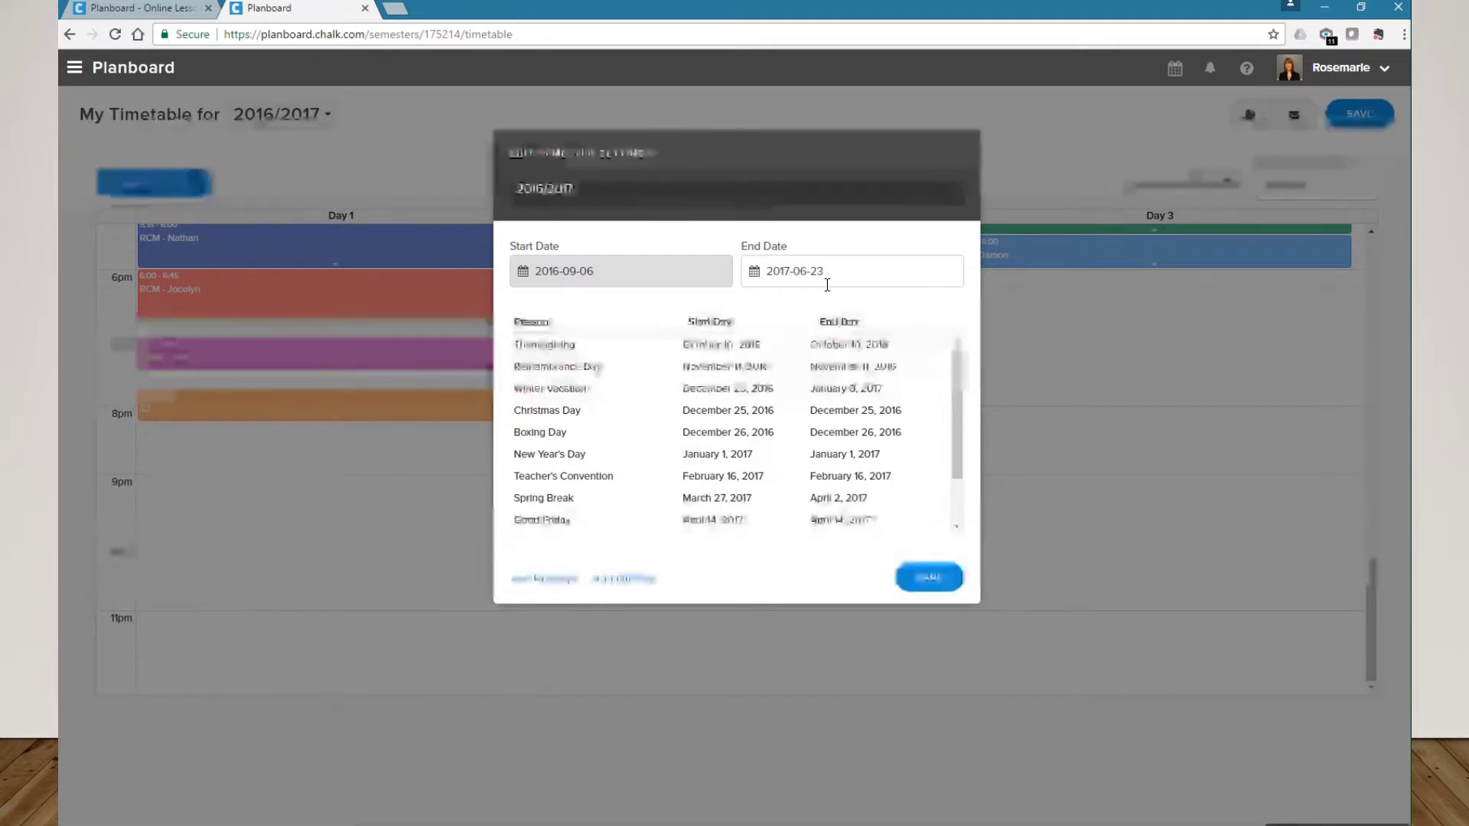
left_click(559, 583)
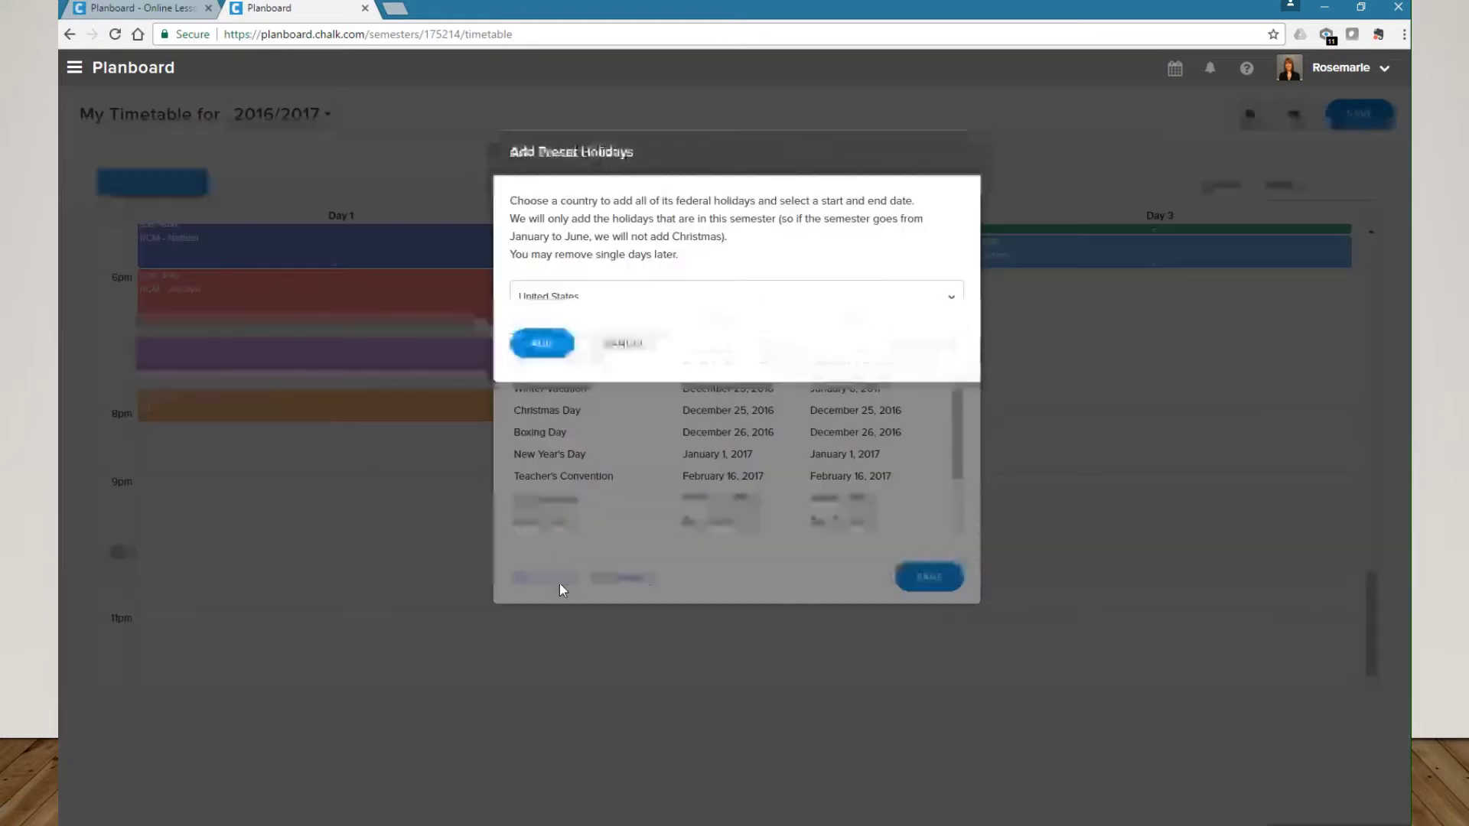
left_click(640, 298)
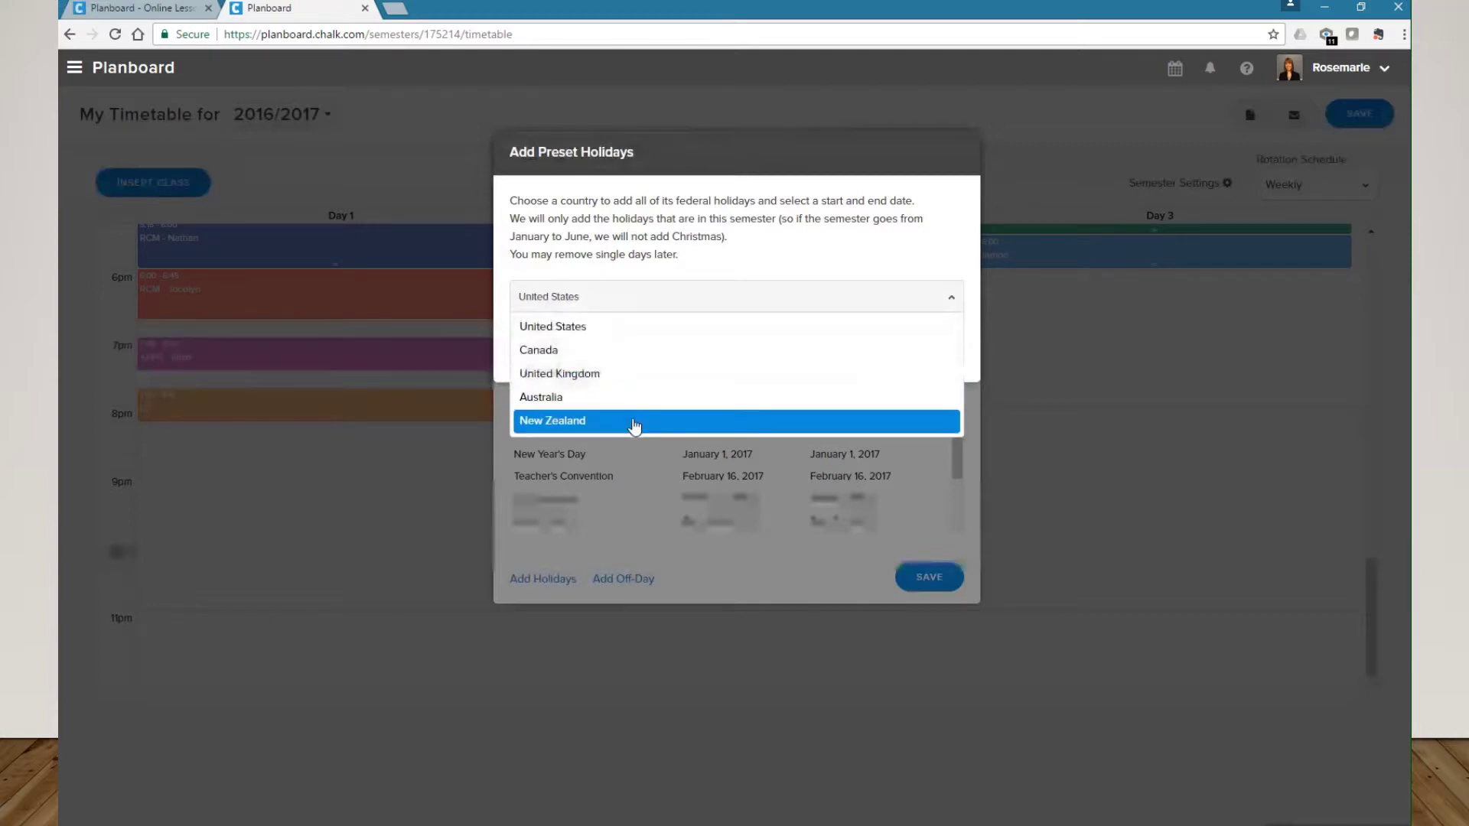
left_click(574, 354)
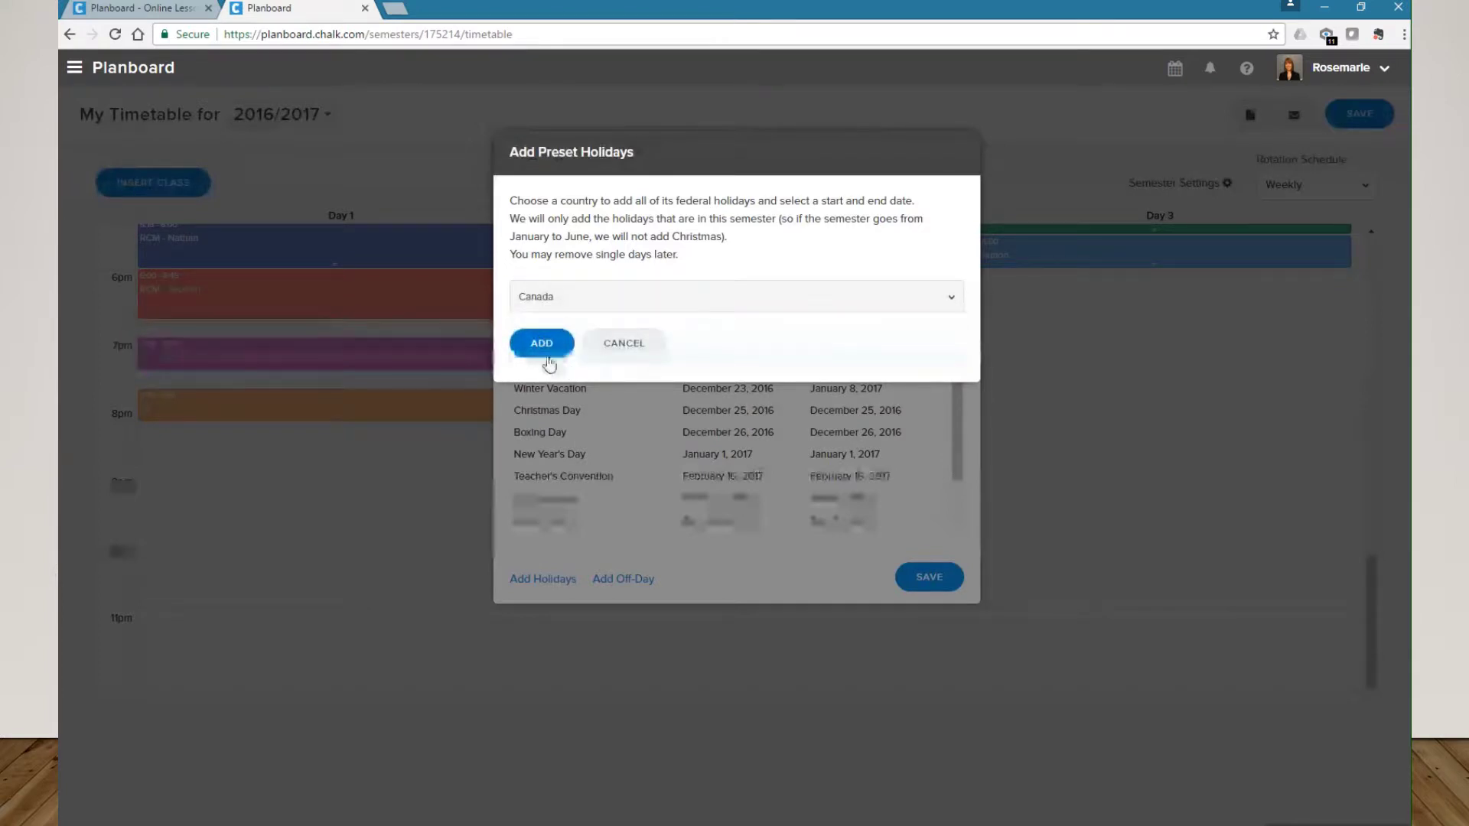
left_click(568, 349)
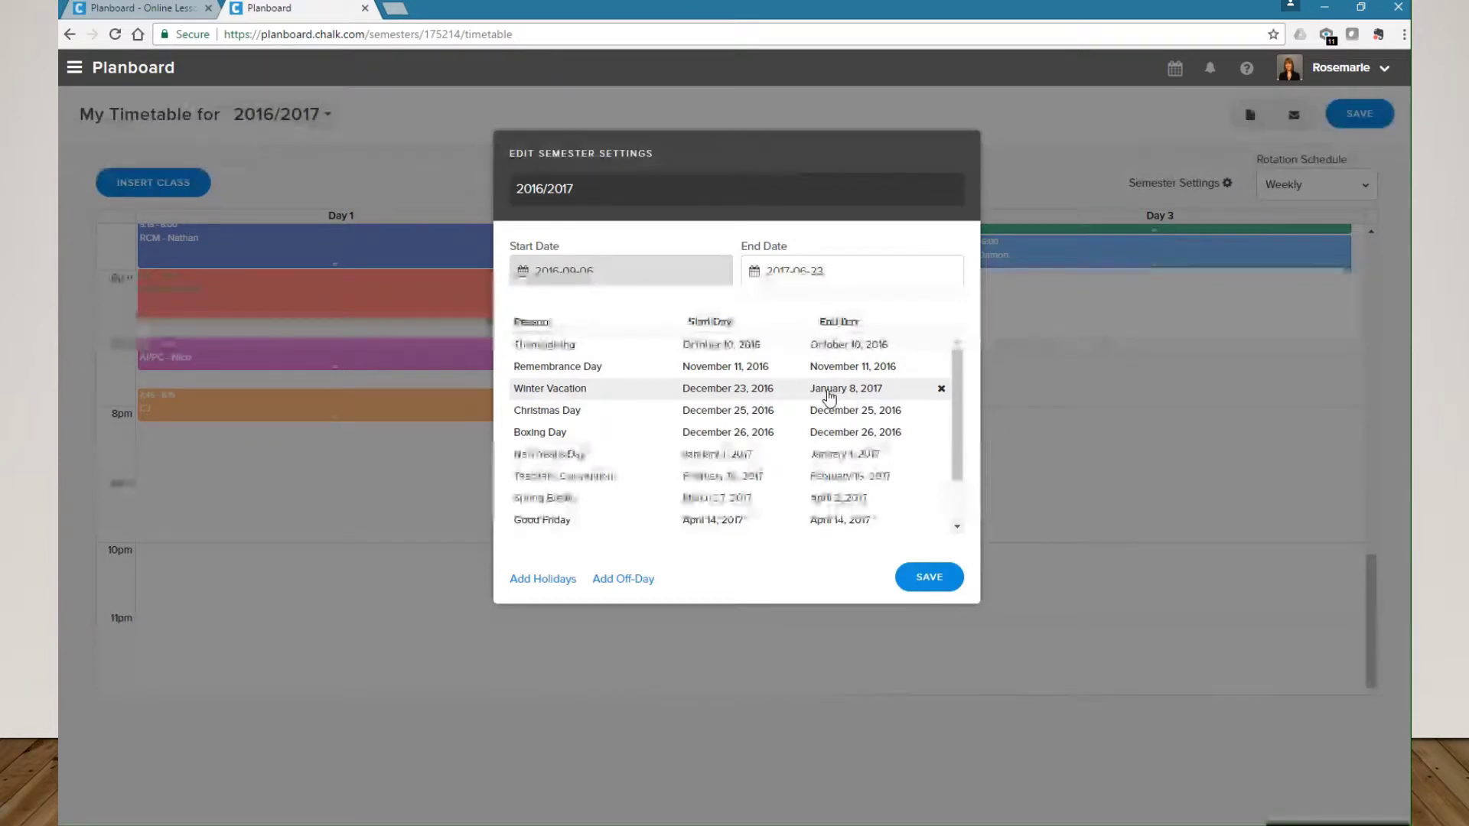
View the off-day form without adding an entry, and save the semester settings.
left_click(622, 579)
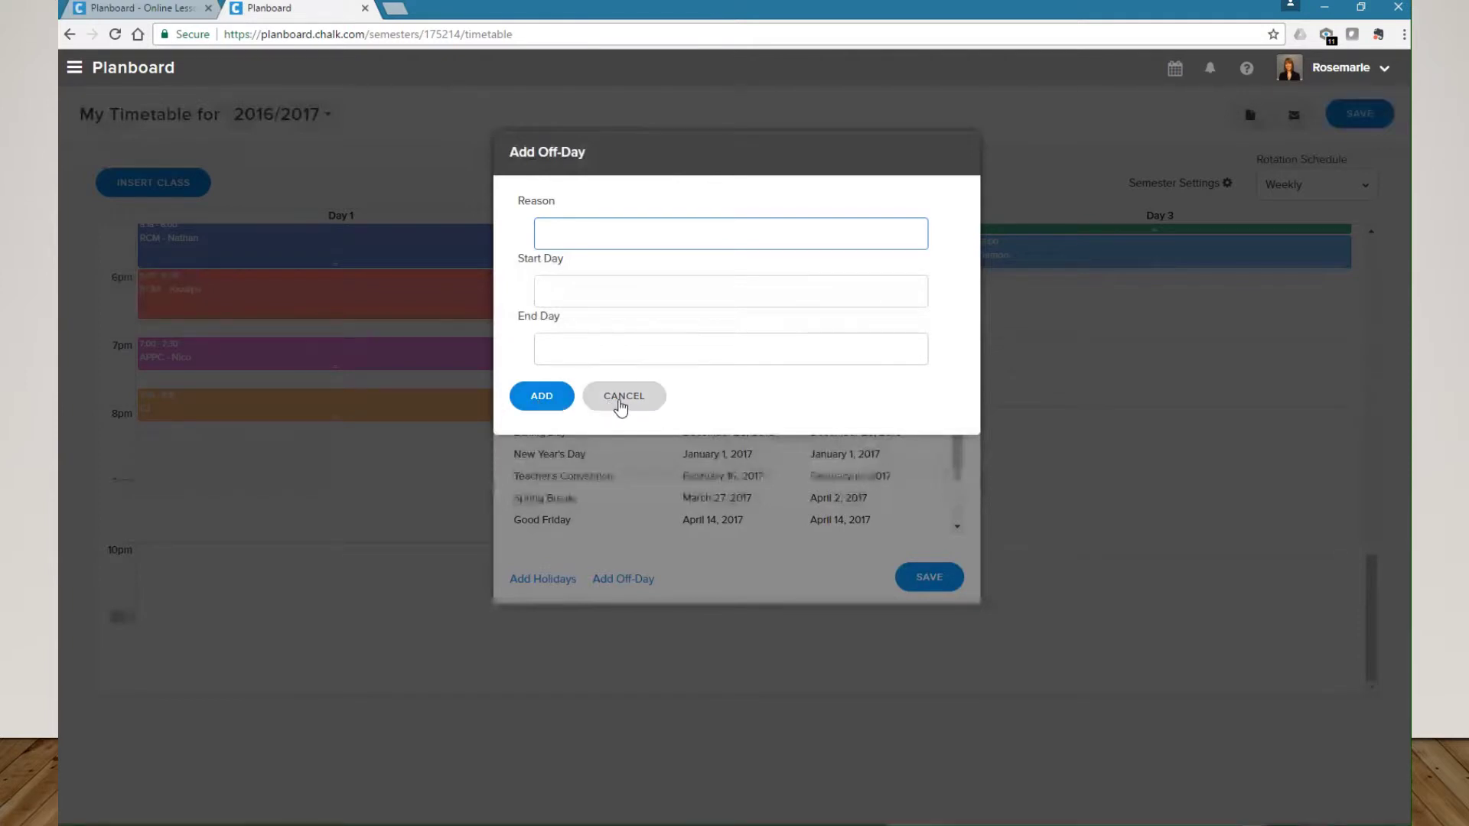
left_click(619, 404)
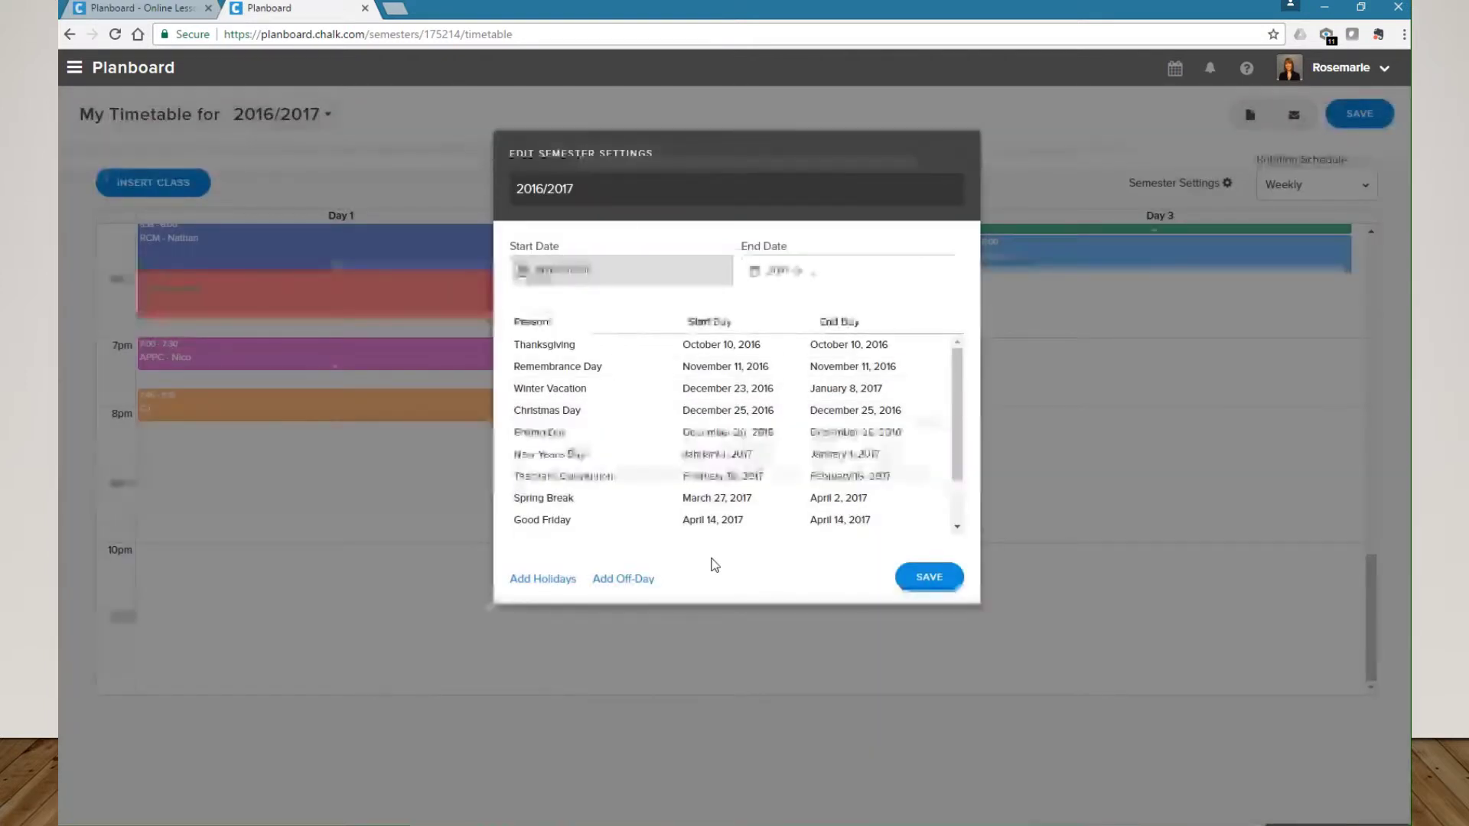
left_click(922, 579)
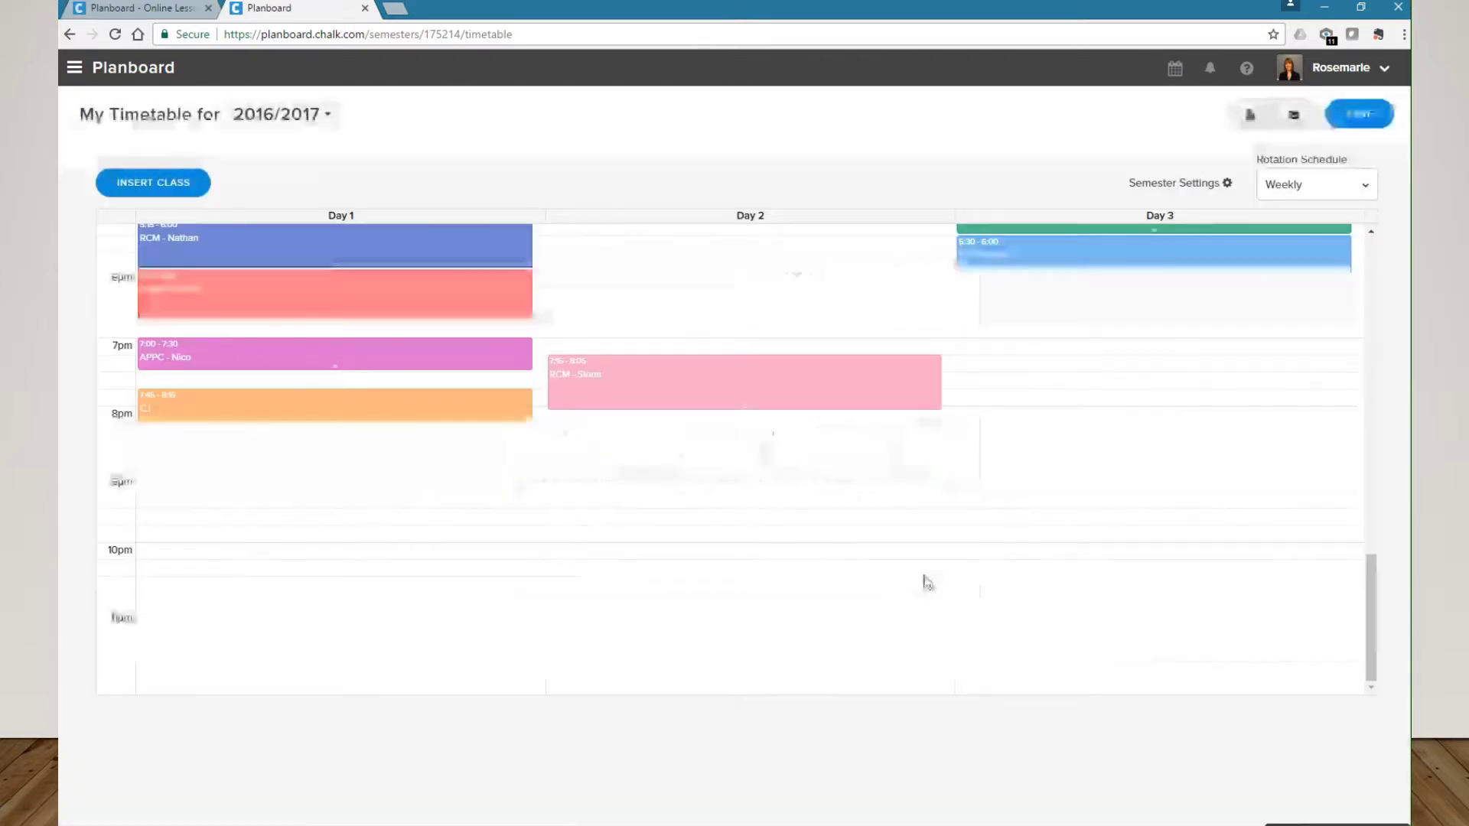
Return to the day plan and open the RCM lesson on February 28, 2017 for editing.
left_click(76, 67)
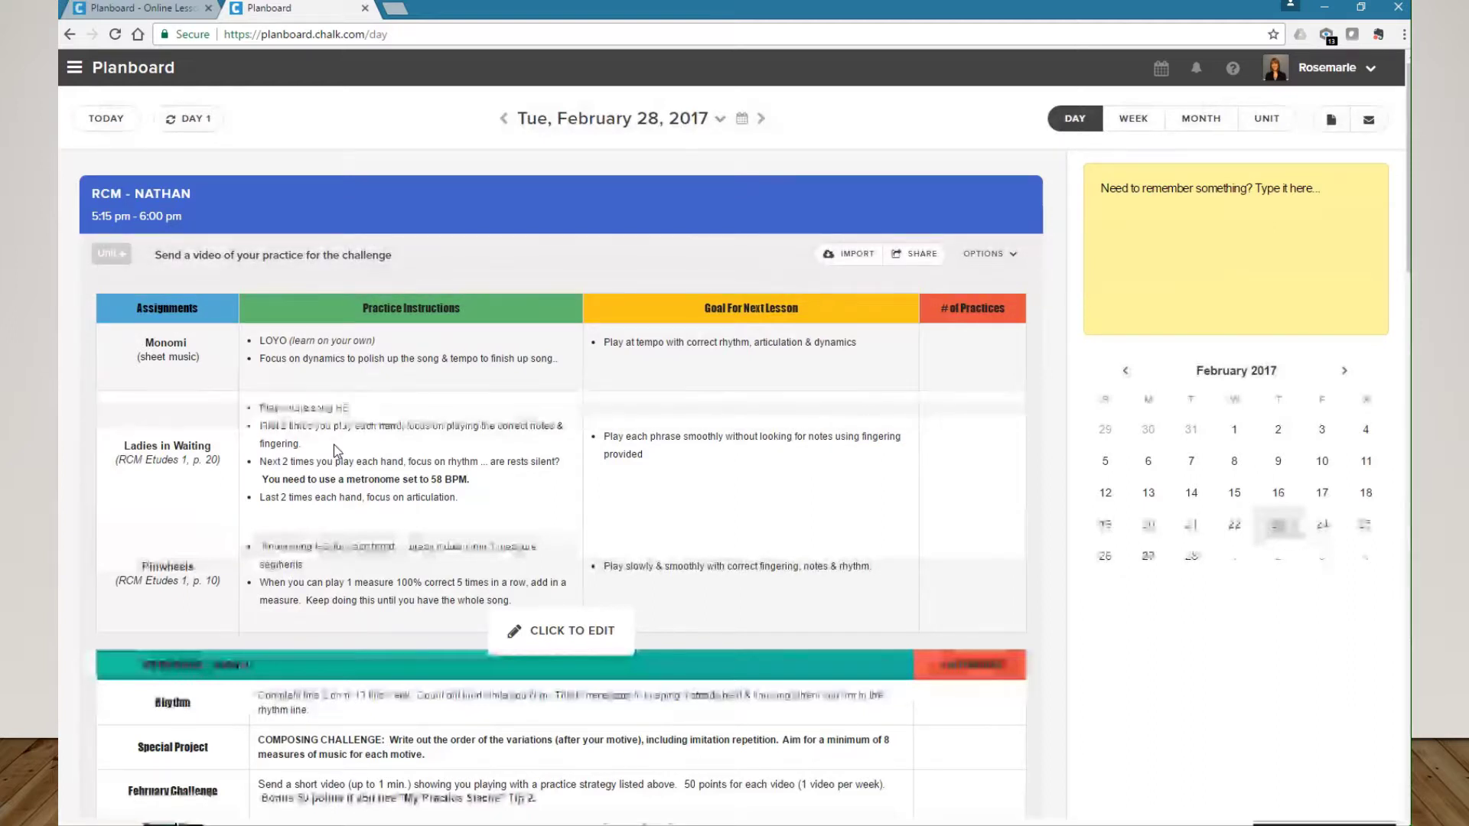
left_click(579, 639)
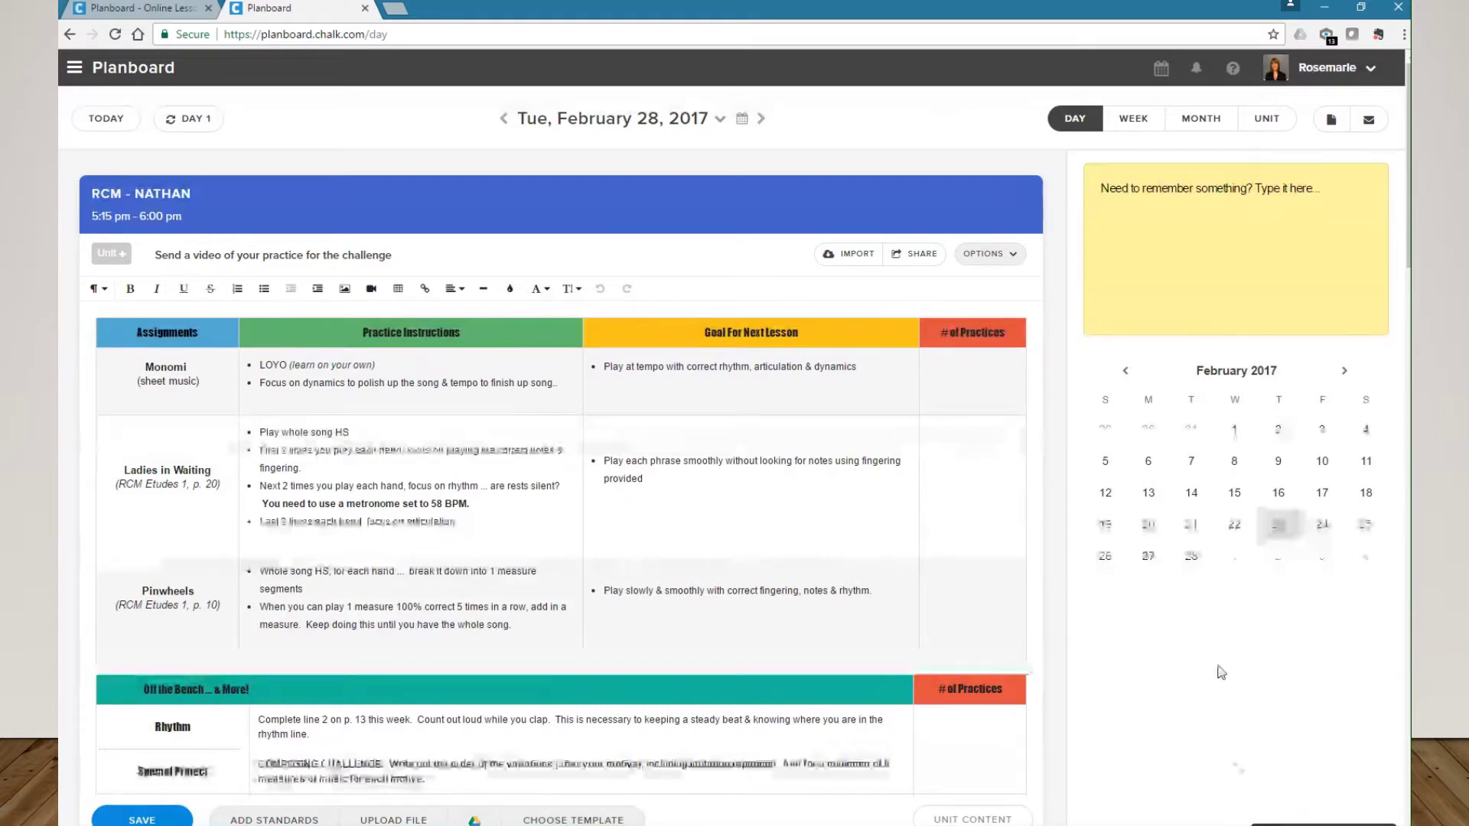
Examine the PDF print settings for the RCM lesson and close them without generating a file.
left_click(1006, 255)
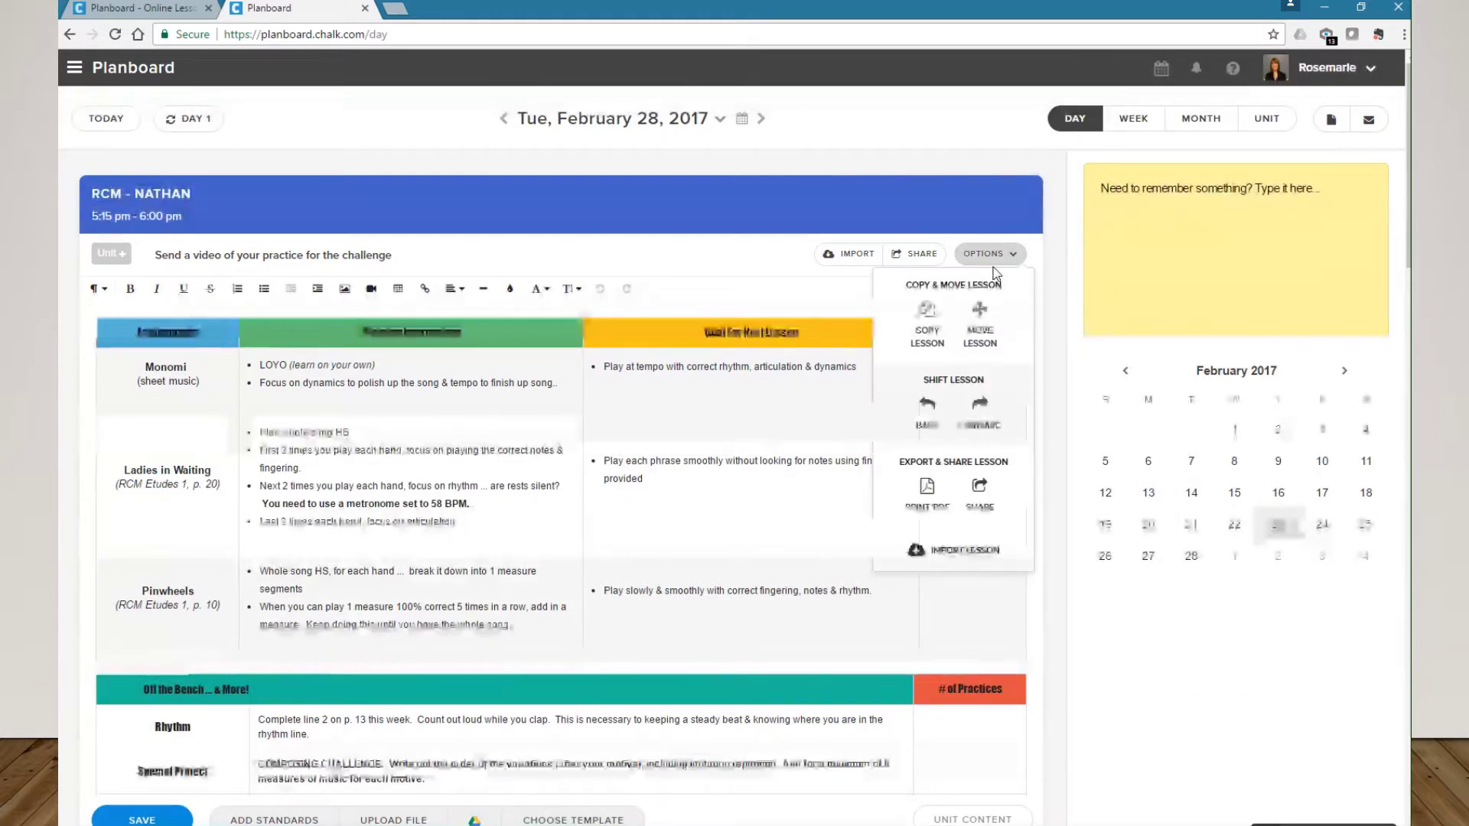
left_click(939, 490)
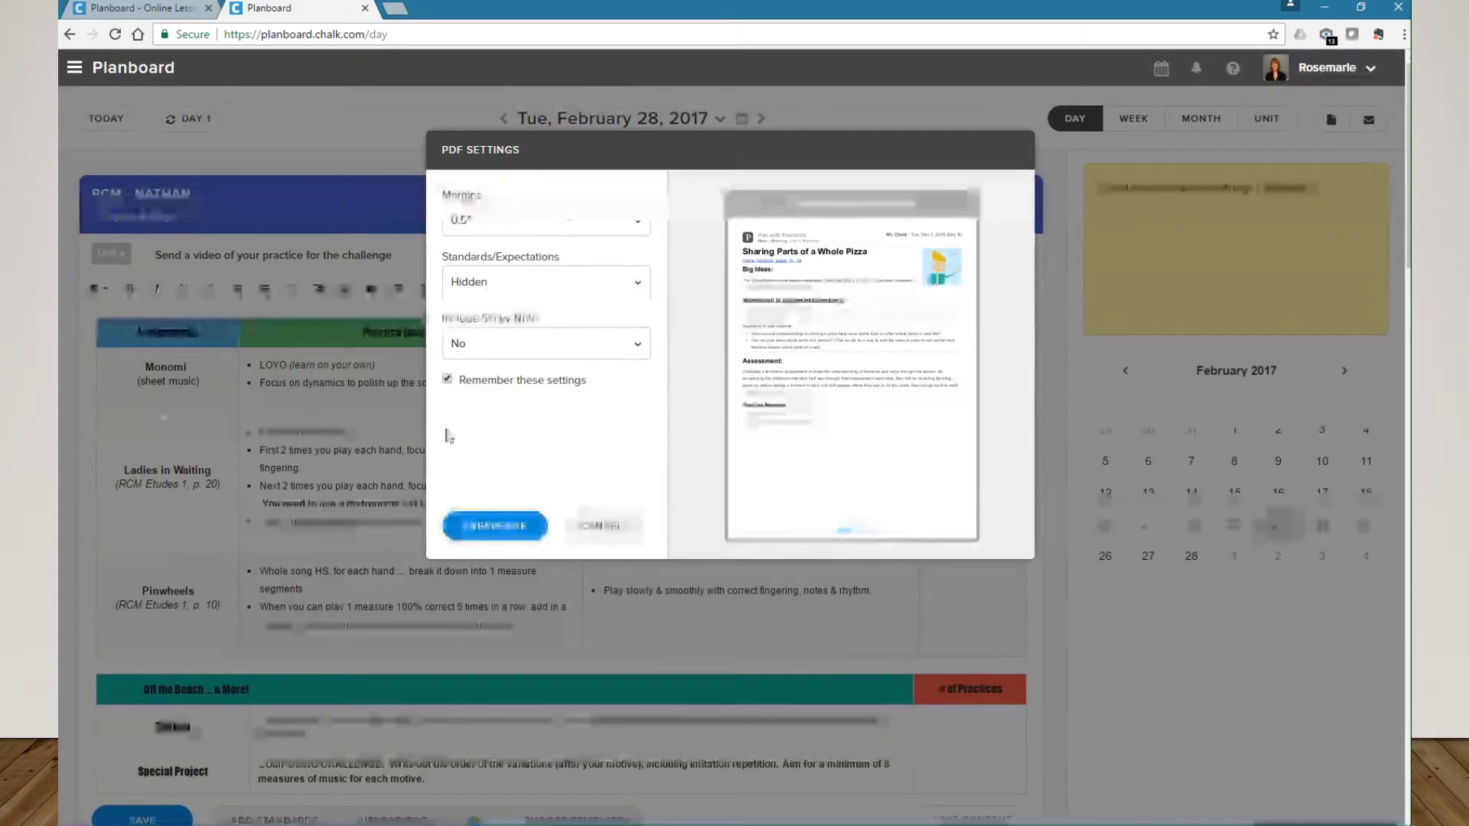
left_click(605, 527)
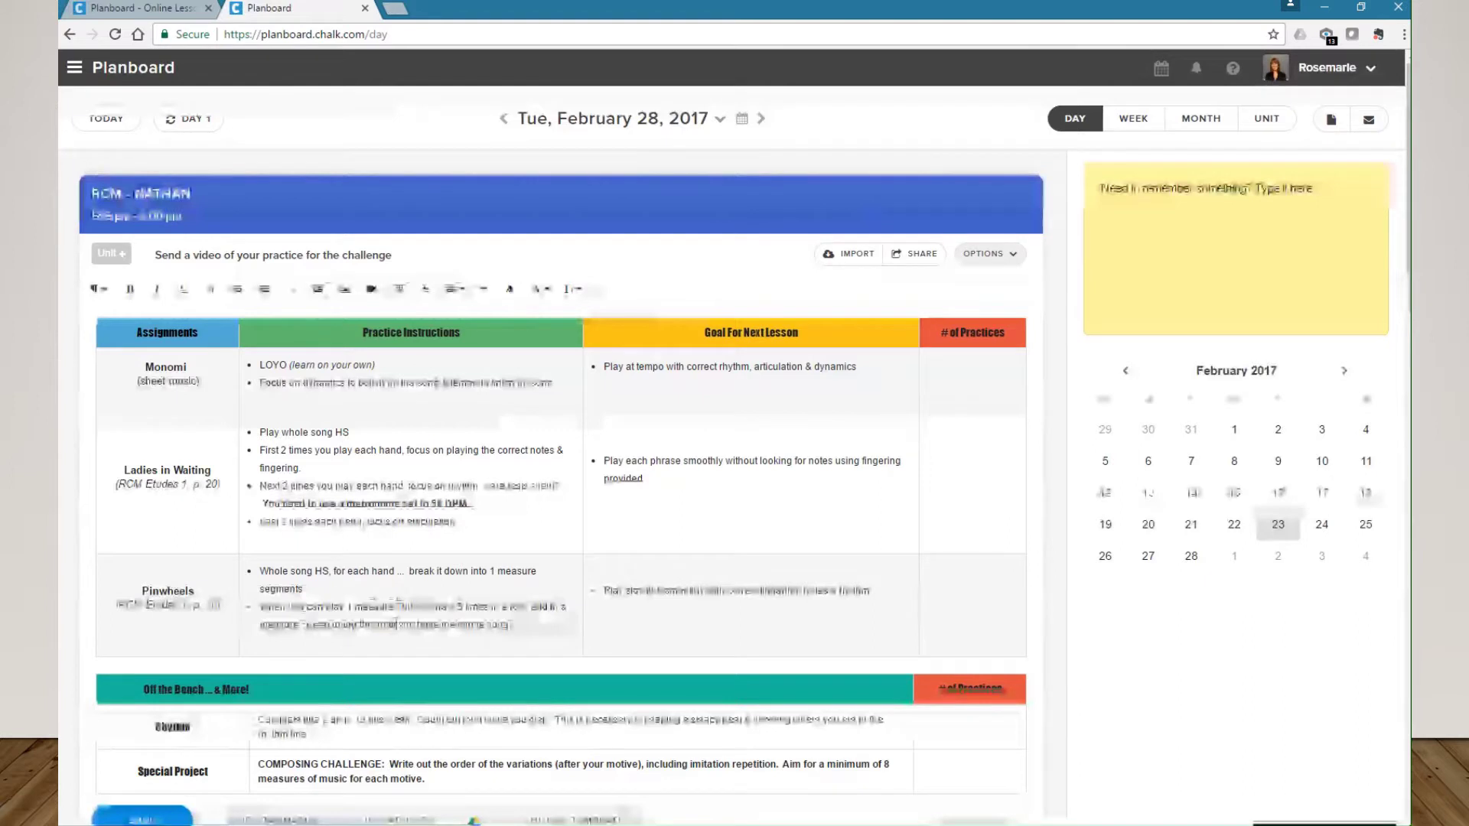
Create a PDF of the RCM lesson using the existing print settings, view the document, and close it.
left_click(975, 260)
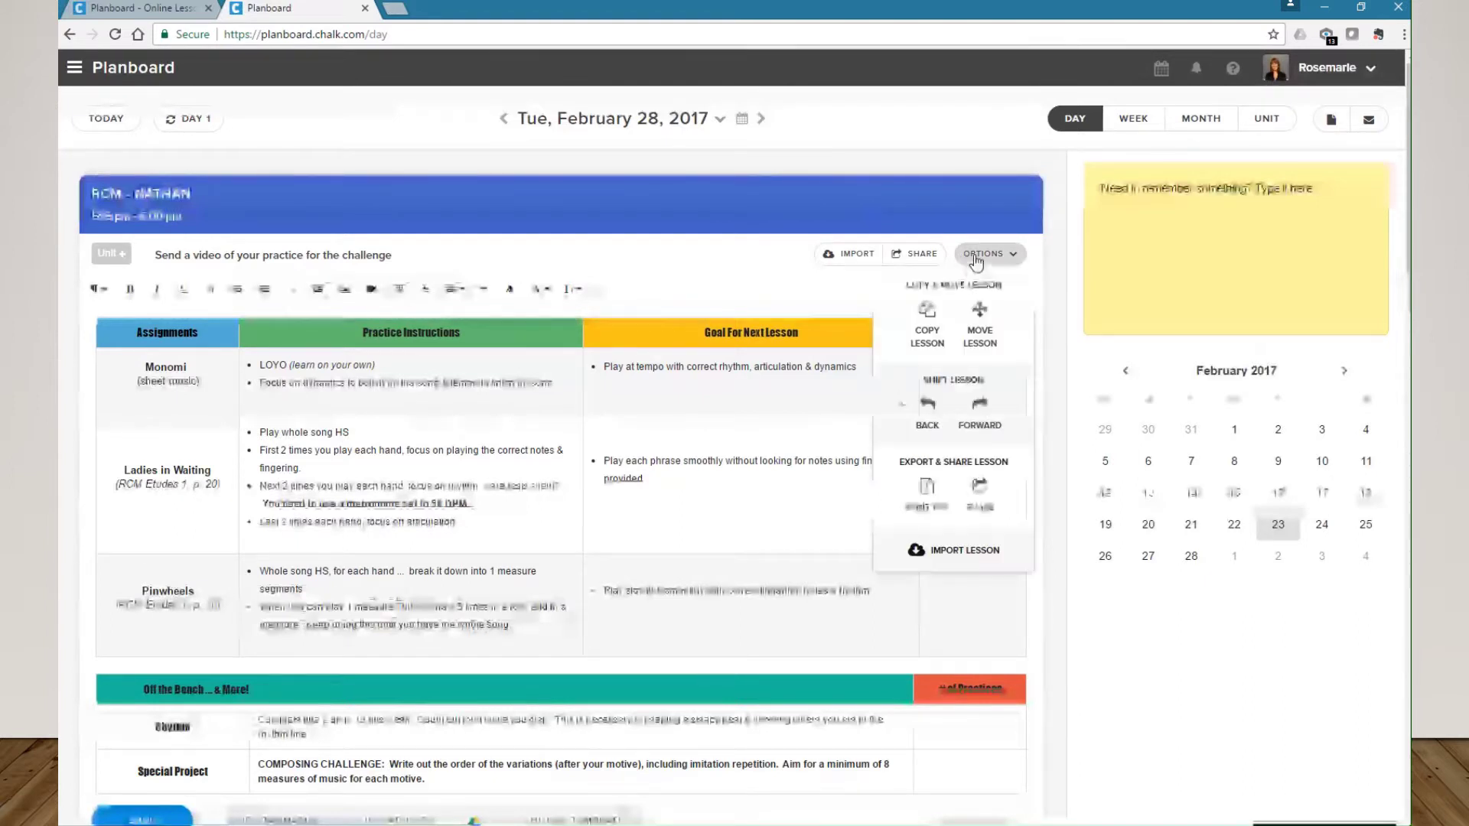
left_click(933, 505)
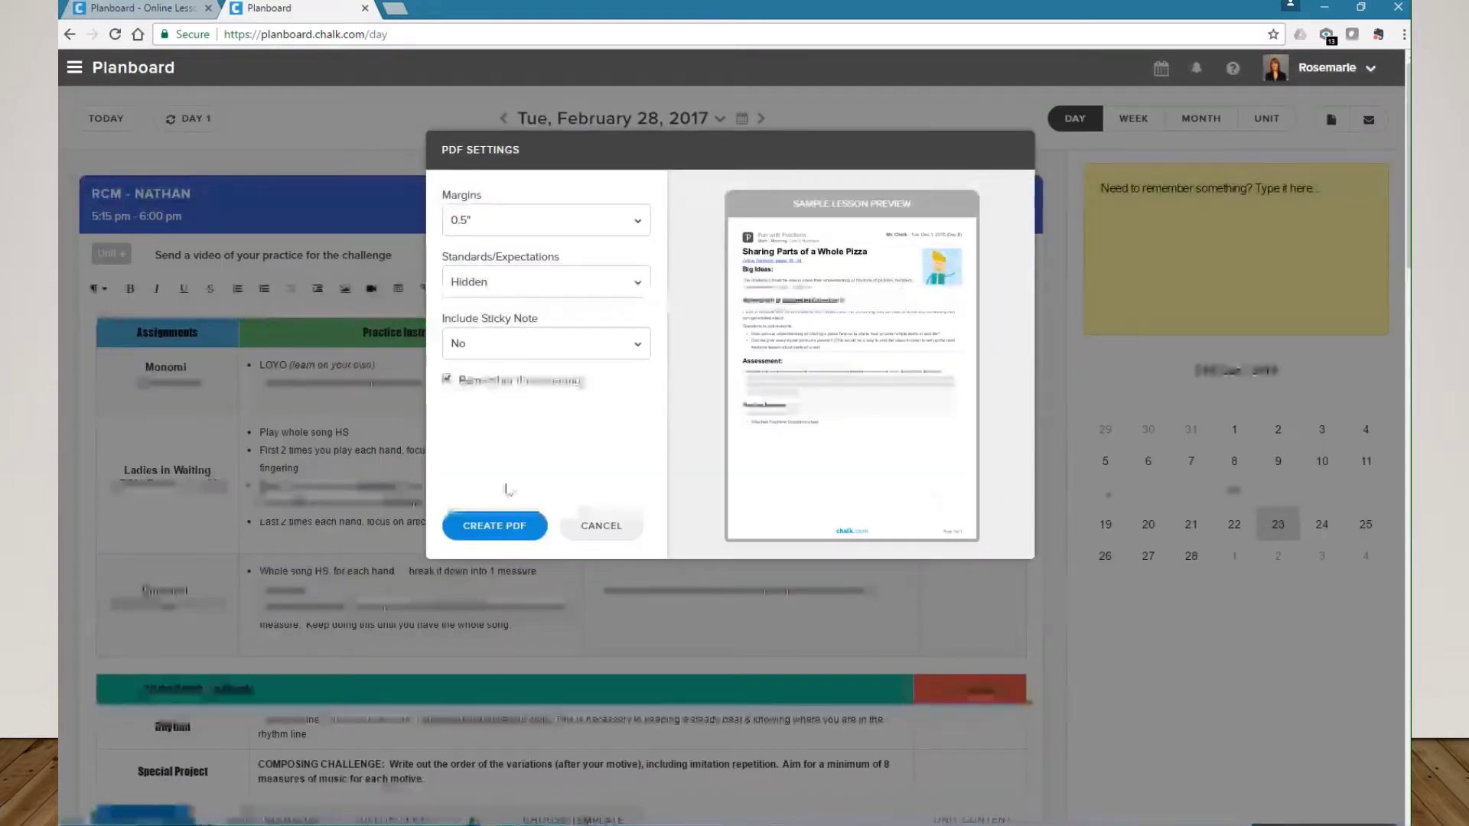
left_click(508, 526)
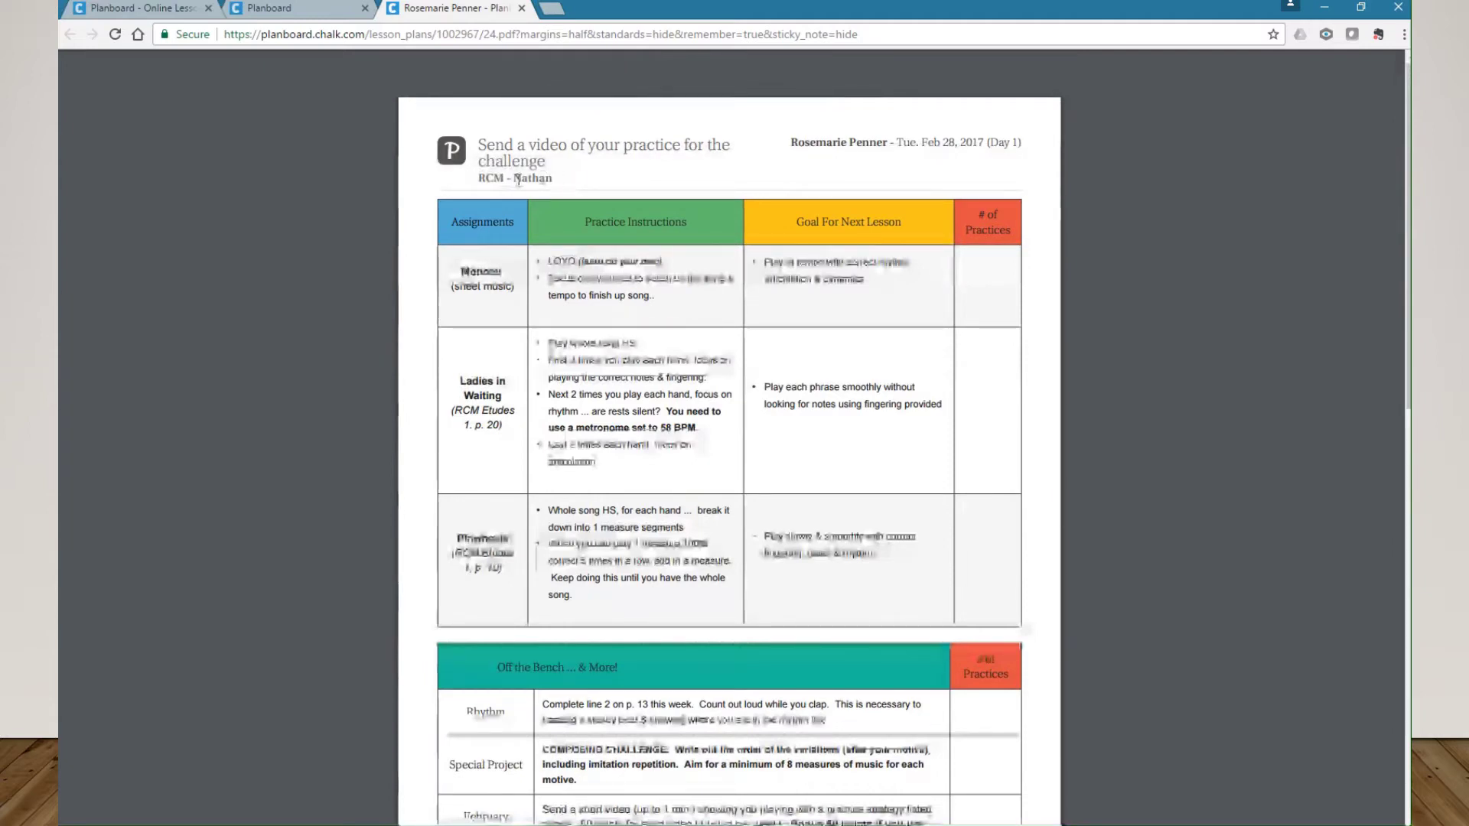
left_click(523, 8)
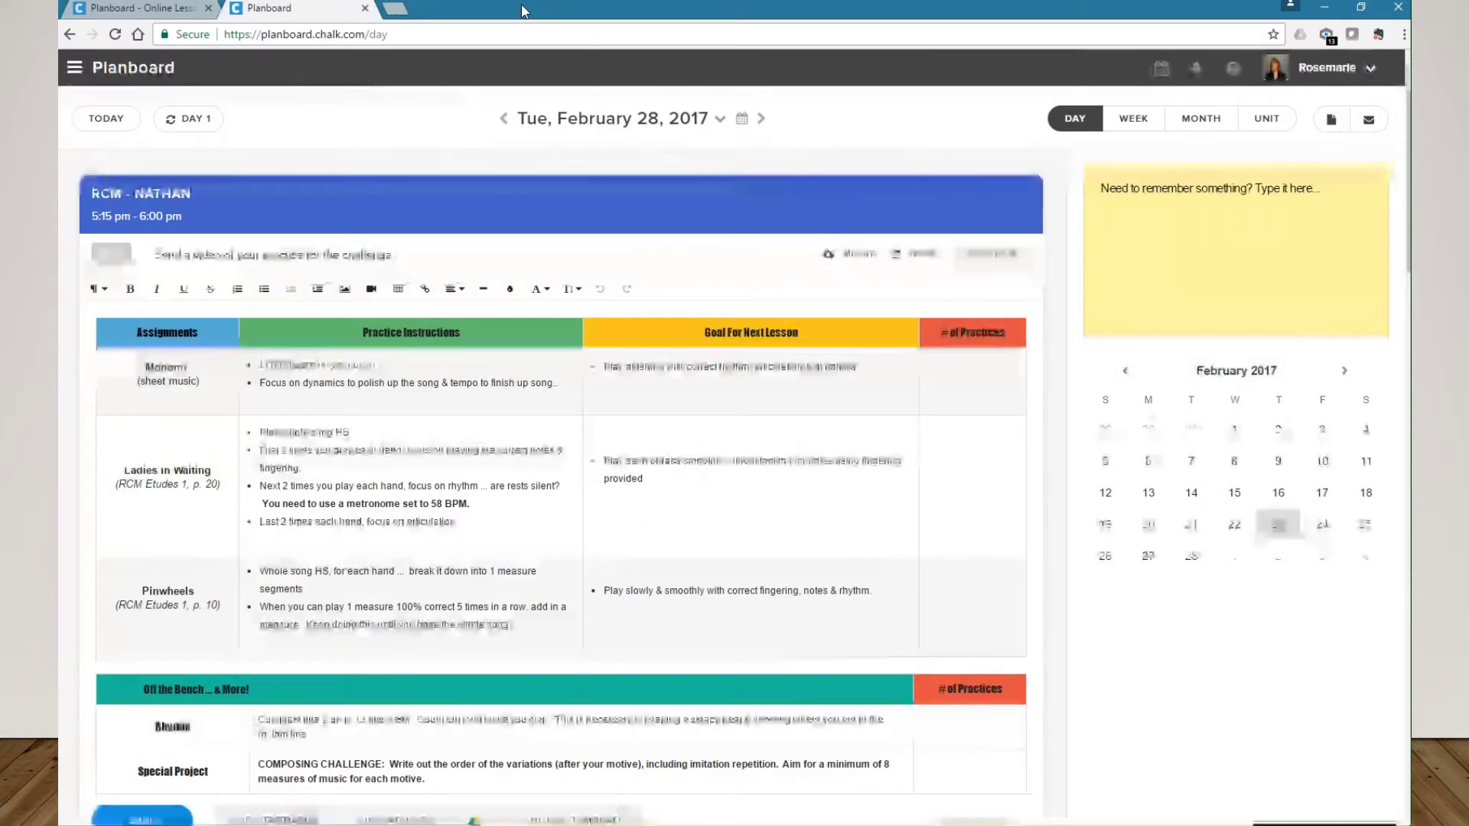
Try copying the RCM lesson to classes on March 7, 8 and 9, 2017, and cancel without copying.
left_click(989, 258)
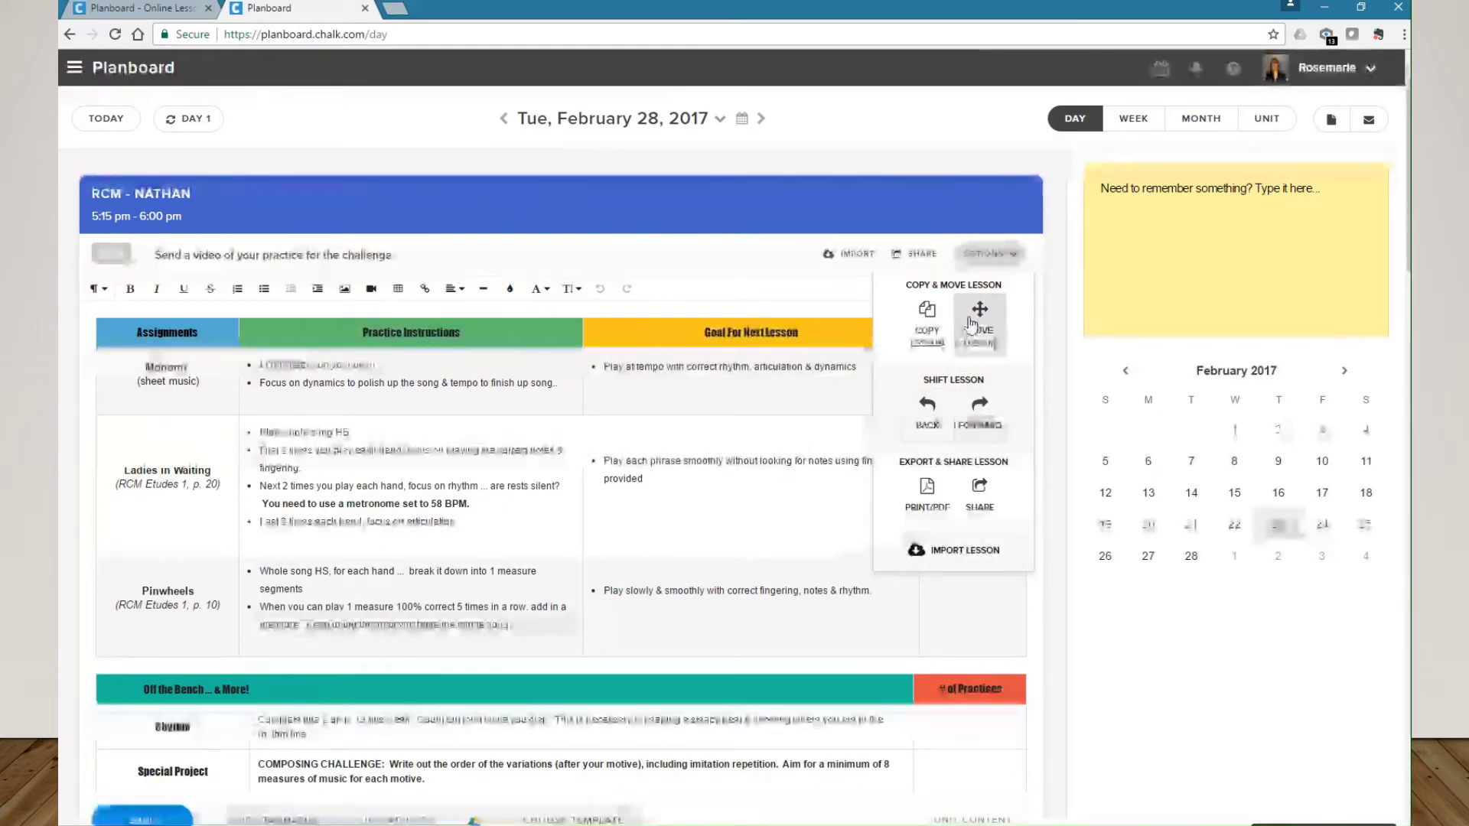
left_click(929, 328)
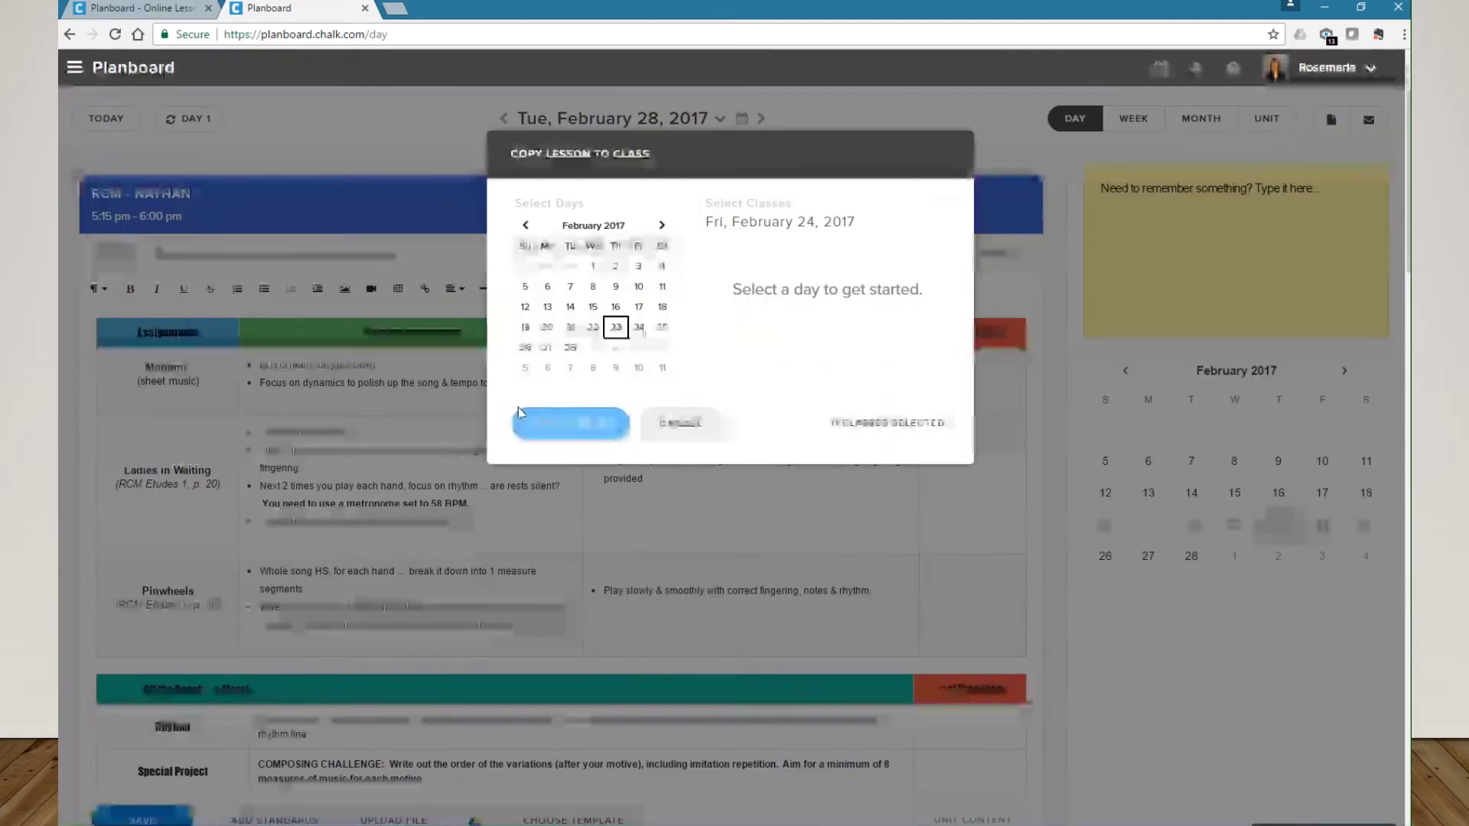
left_click(572, 349)
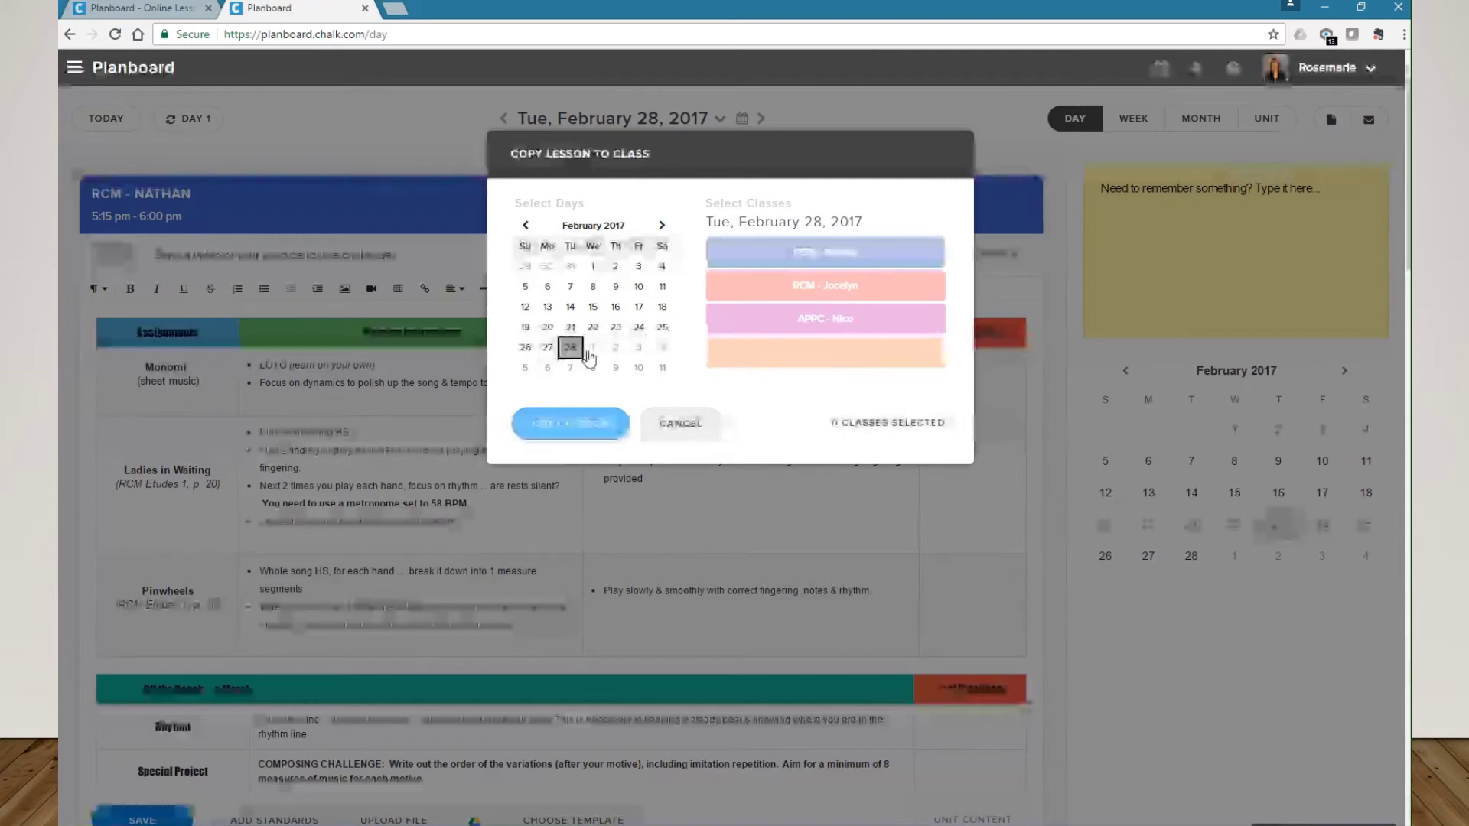
left_click(570, 367)
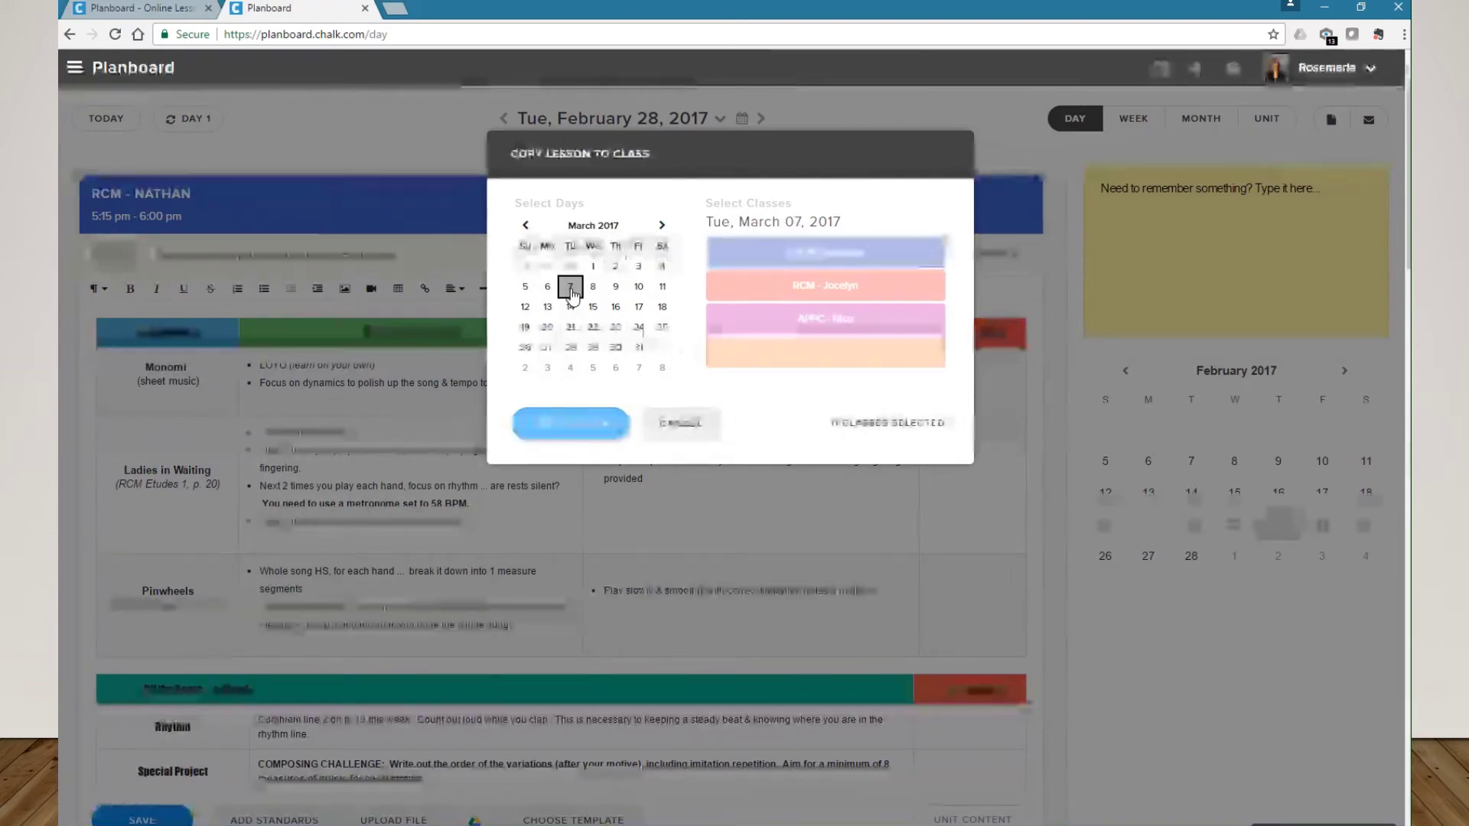
left_click(825, 253)
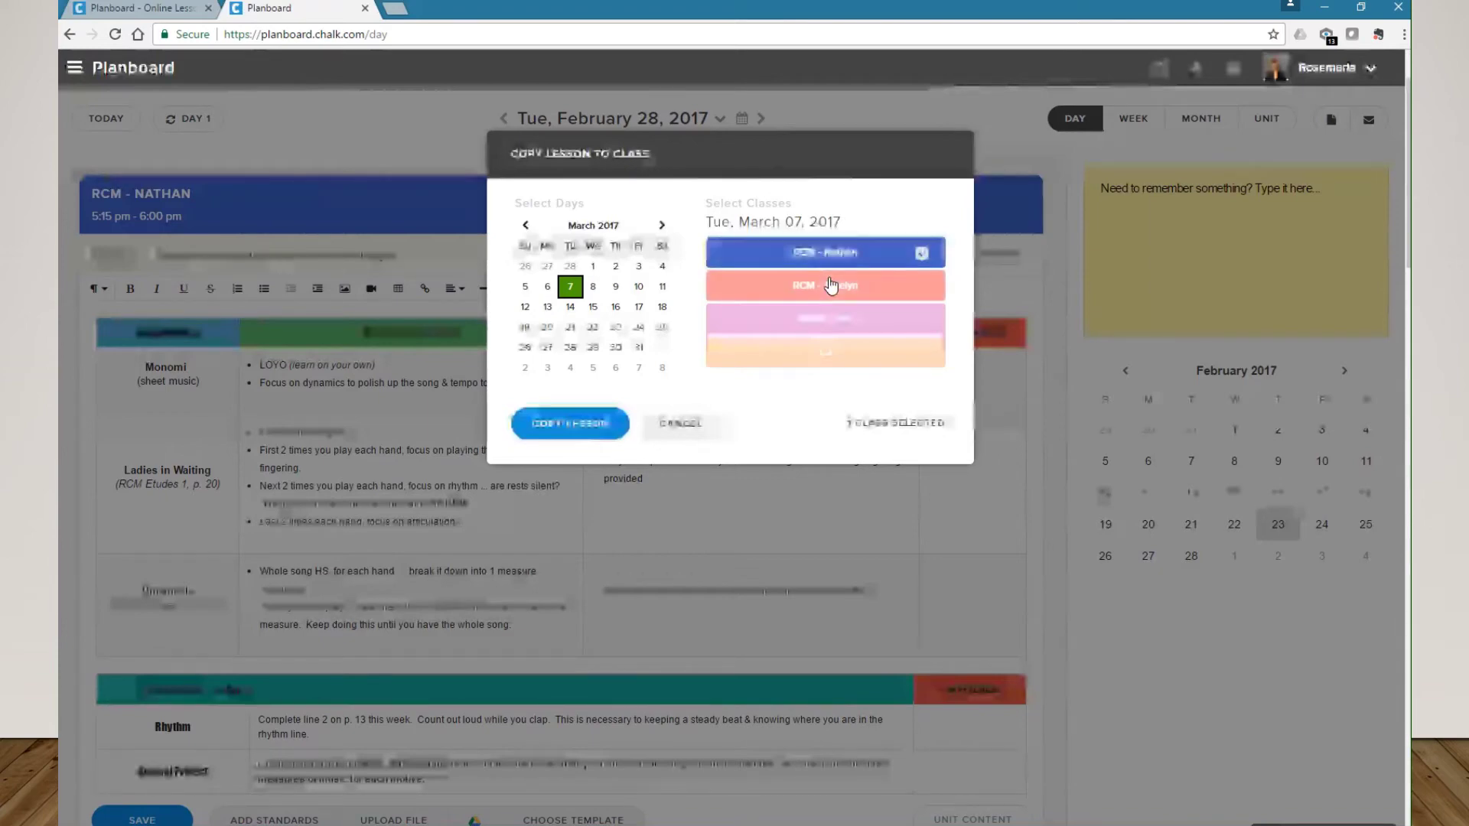
left_click(835, 285)
left_click(594, 287)
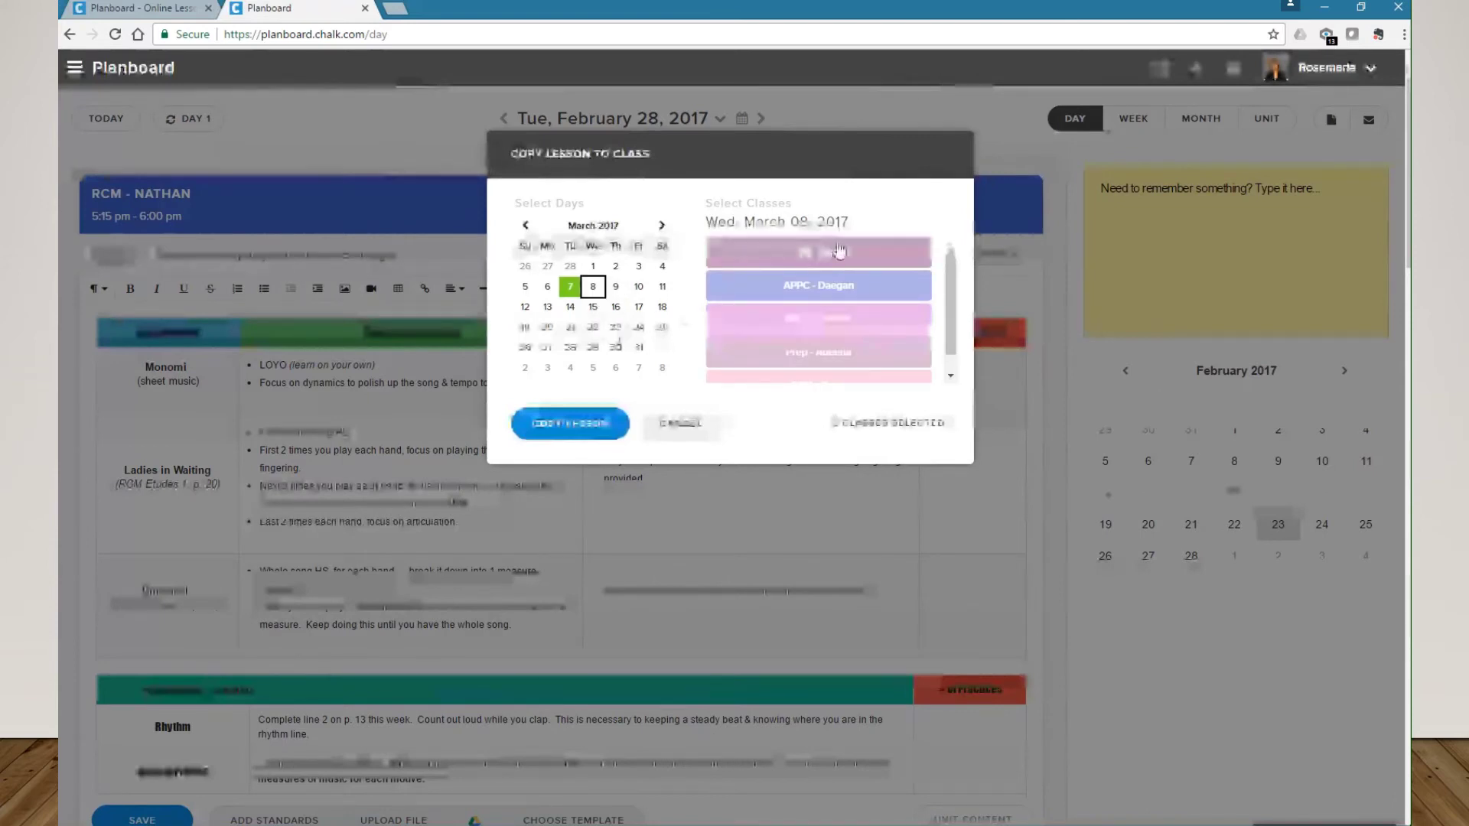
left_click(616, 287)
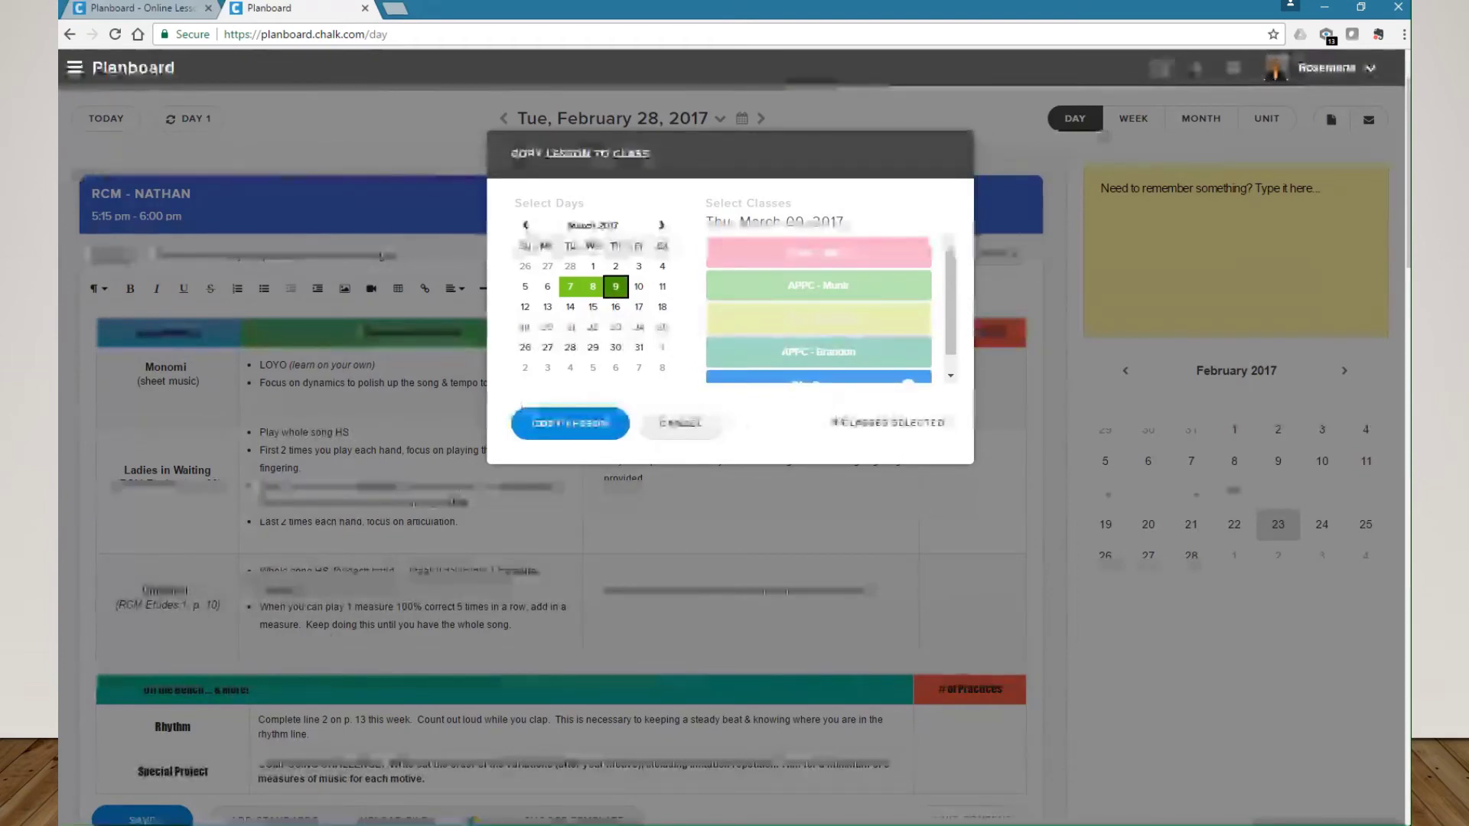
left_click(681, 427)
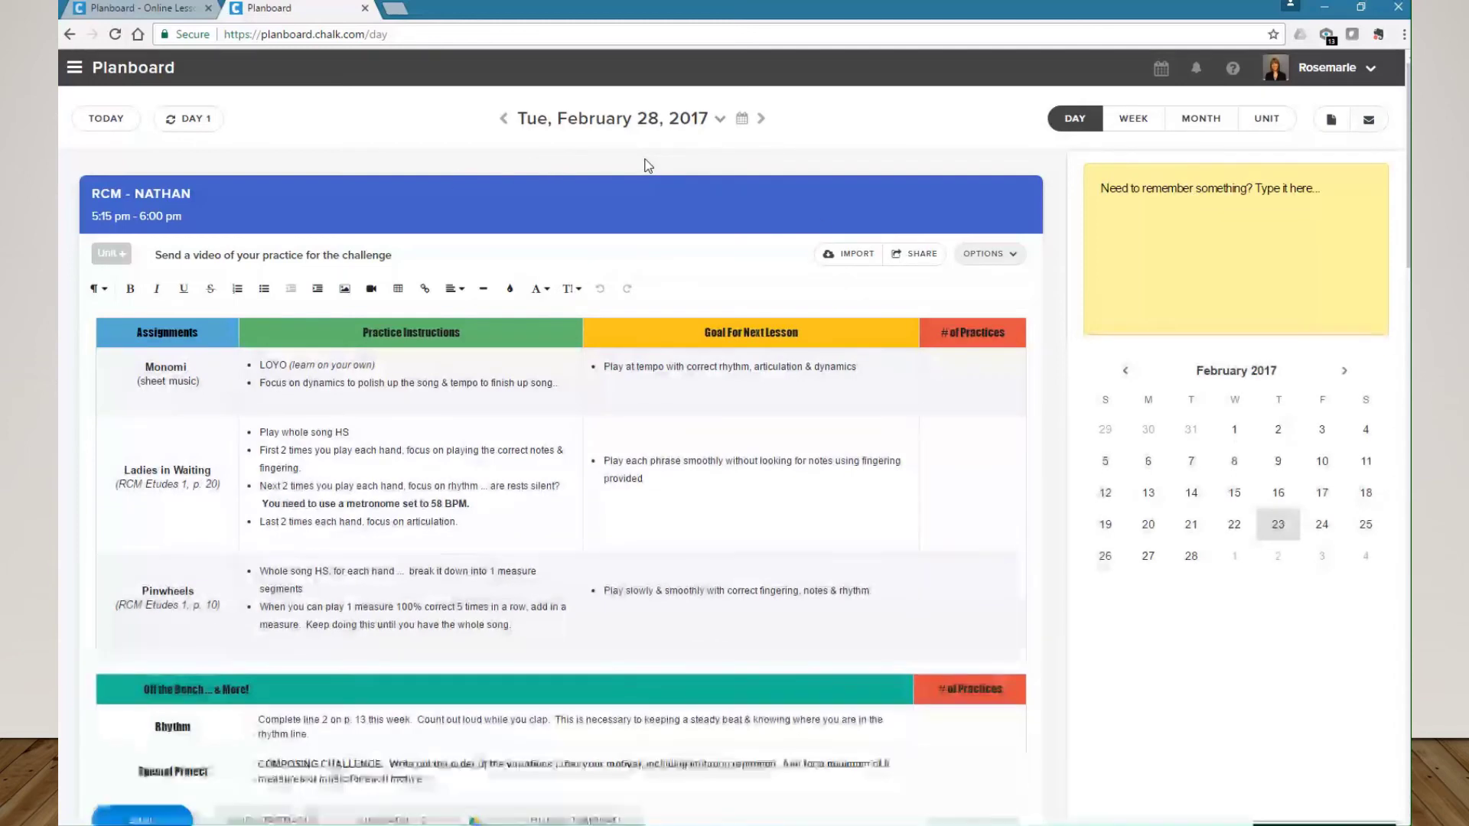
Open the day's sticky note for text entry without adding anything, and switch to the Planboard website page already open in the browser.
left_click(1124, 196)
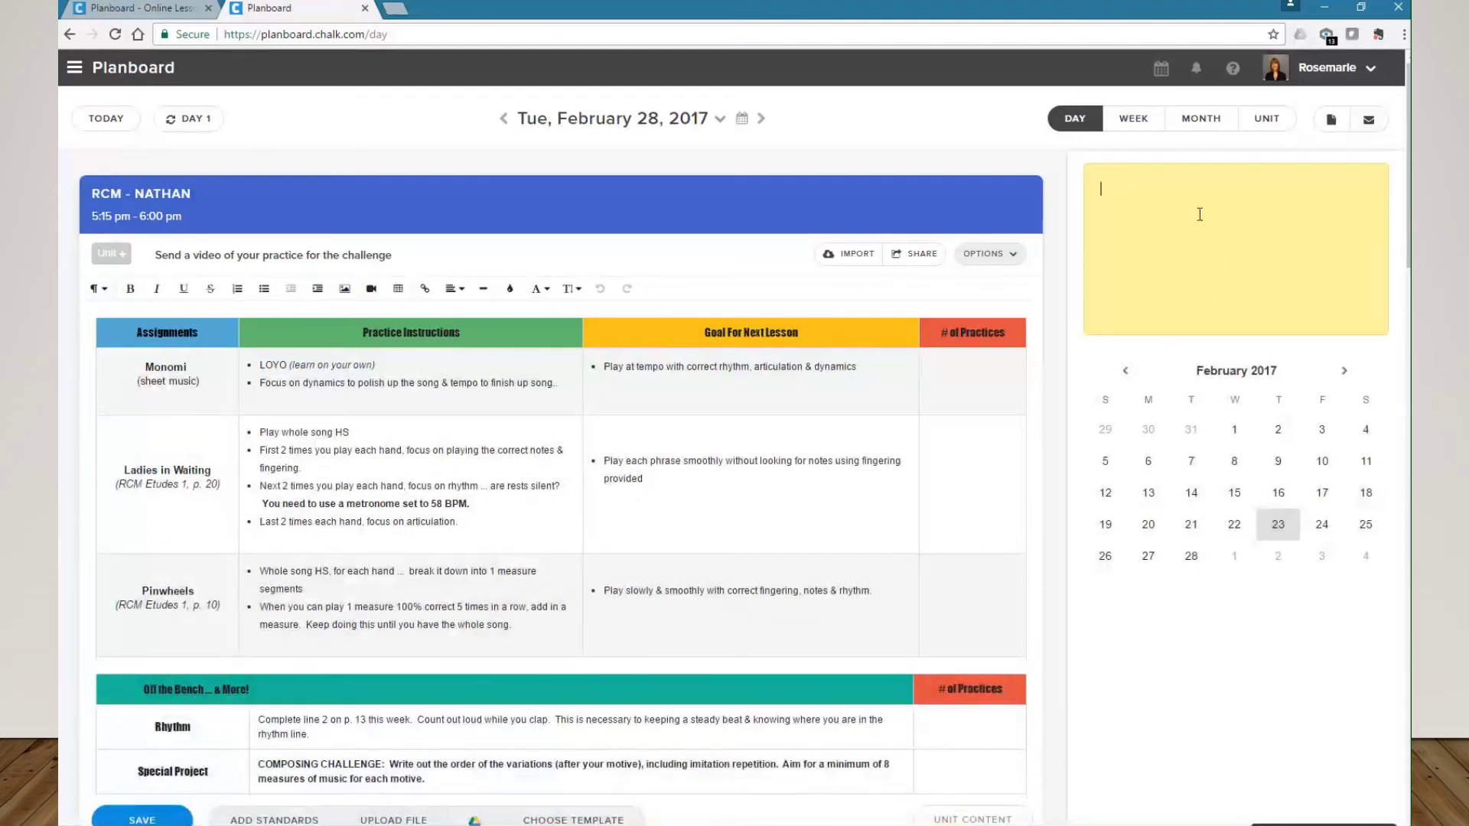
left_click(135, 9)
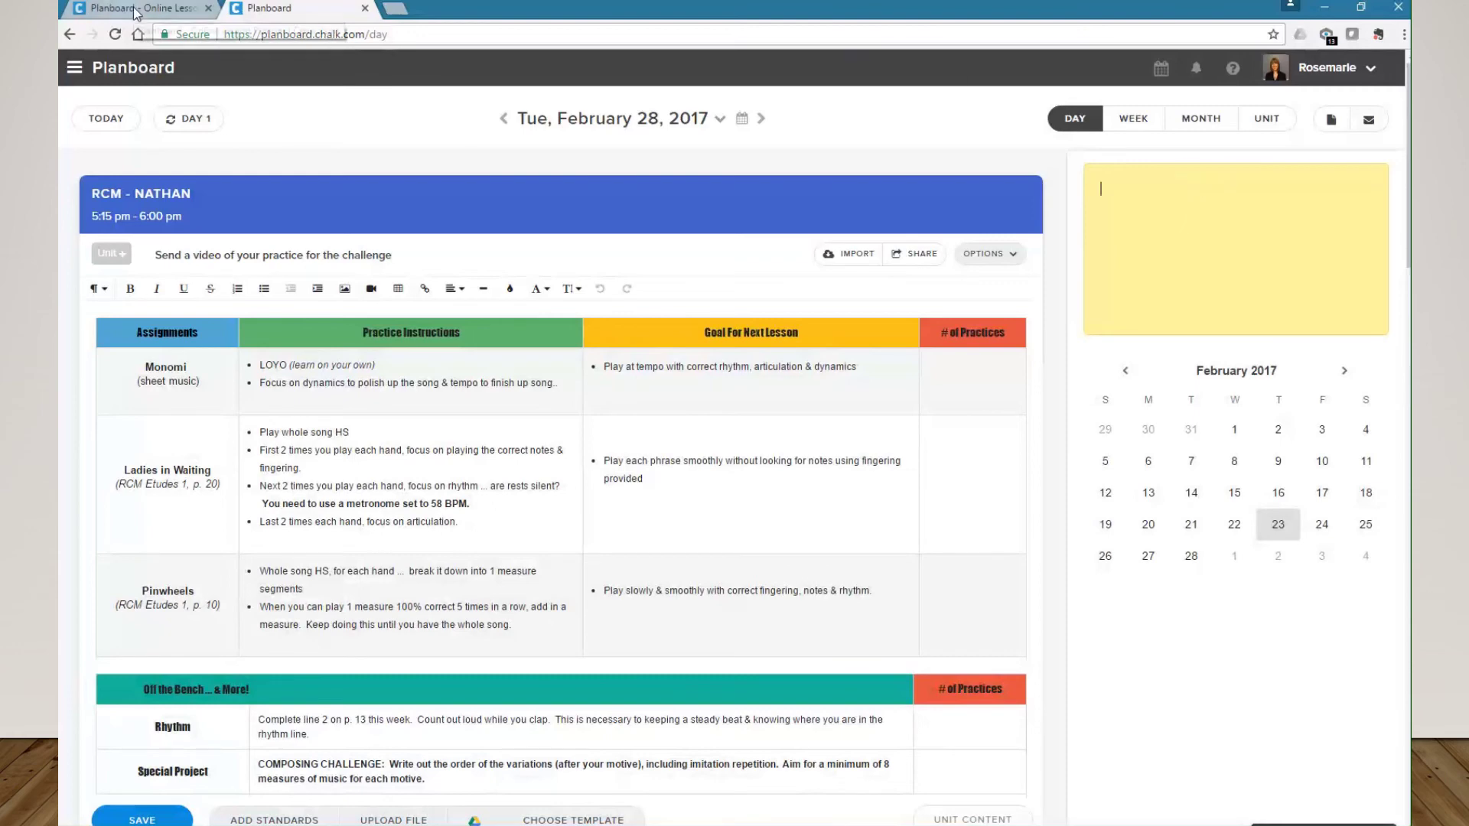